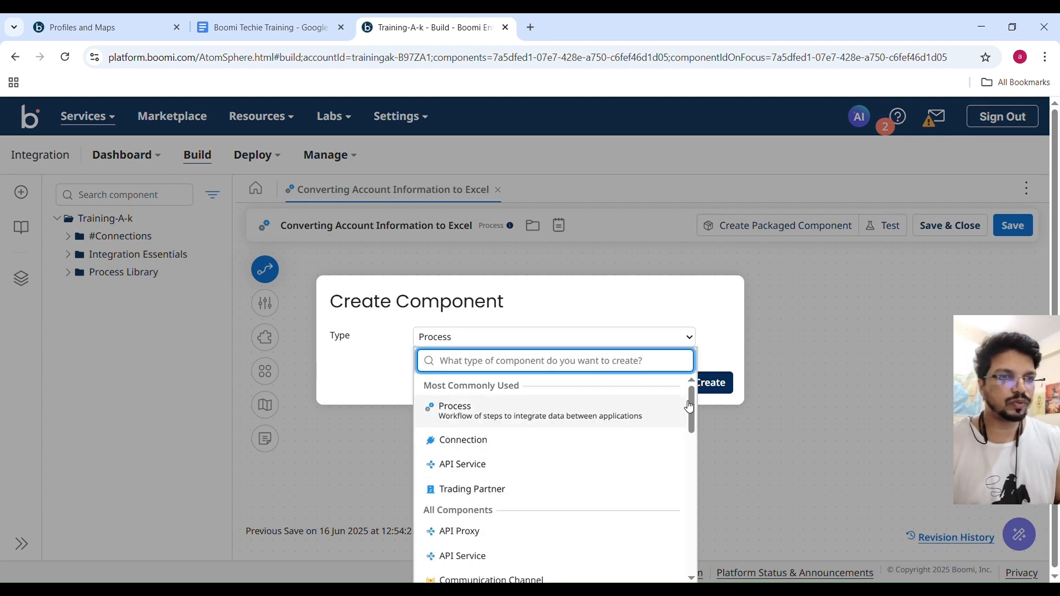
Create a new XML Profile component and name it Account XML.
{"action": "left_click_drag", "start_coordinate": [694, 402], "coordinate": [695, 472]}
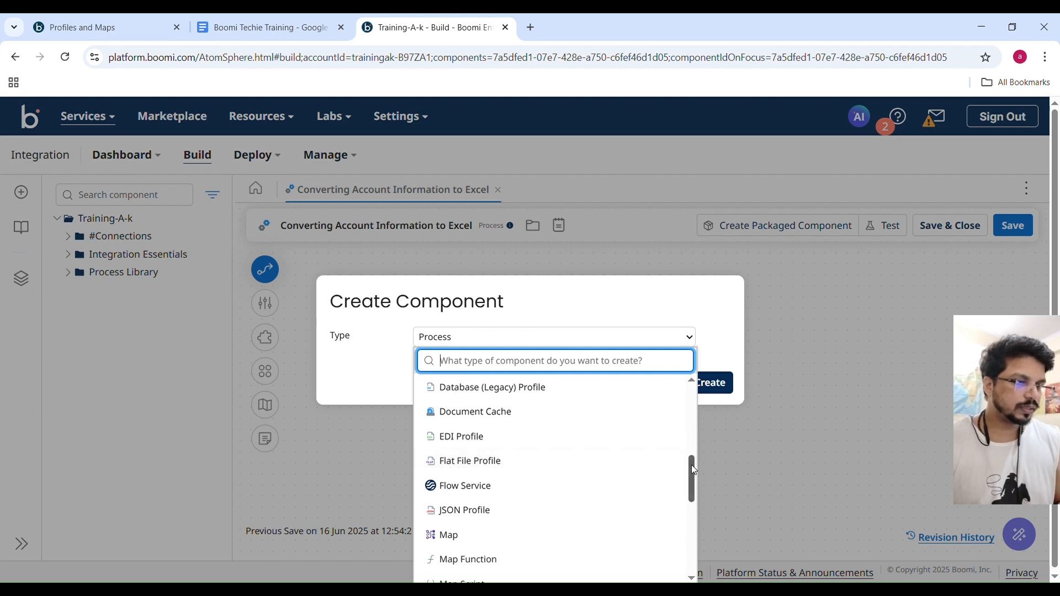
{"action": "left_click_drag", "start_coordinate": [695, 470], "coordinate": [694, 537]}
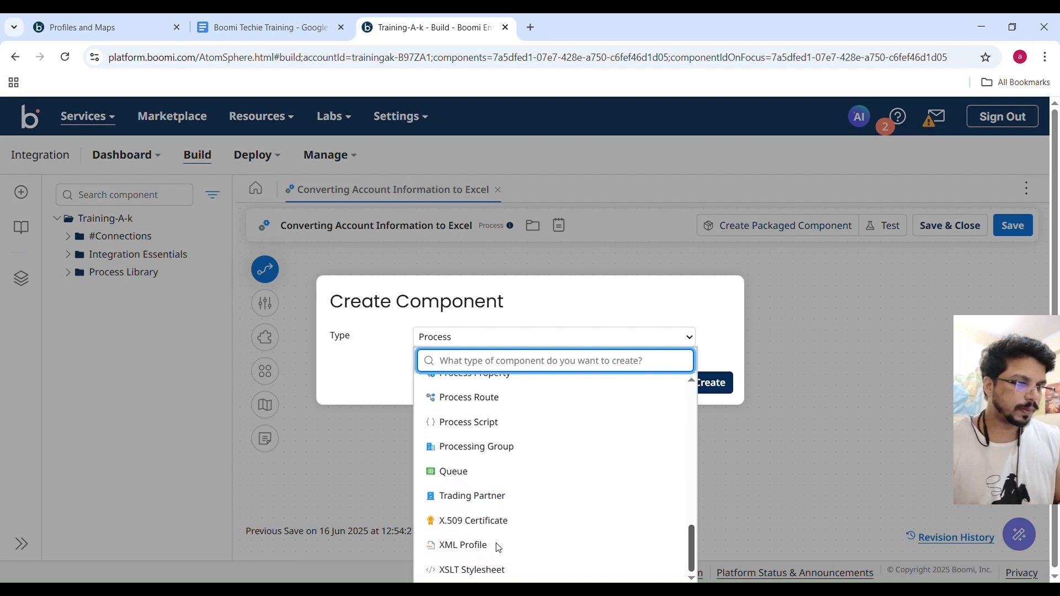
{"action": "left_click", "coordinate": [471, 547]}
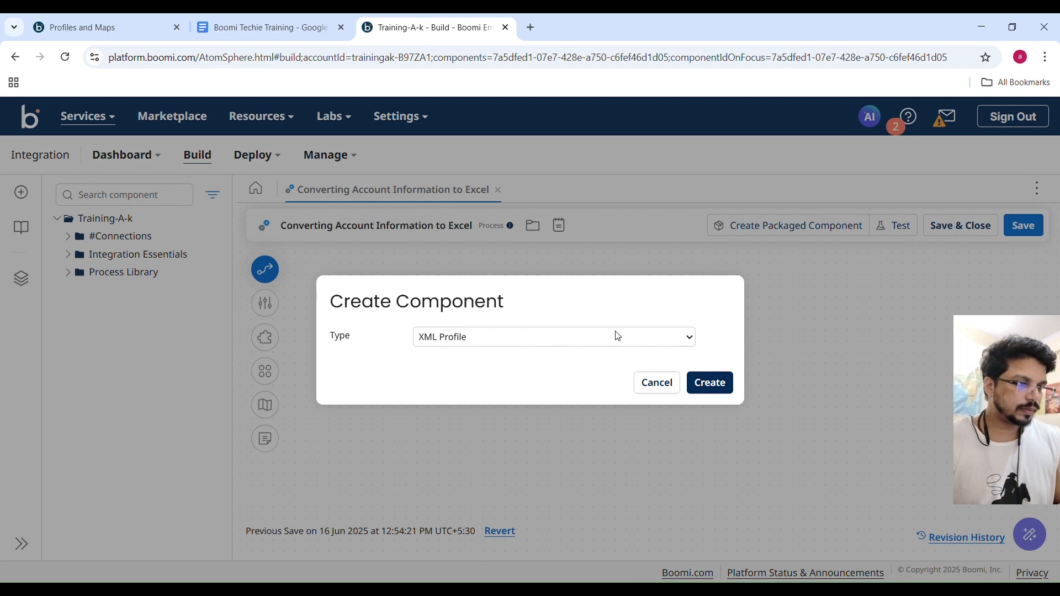
{"action": "left_click", "coordinate": [711, 386]}
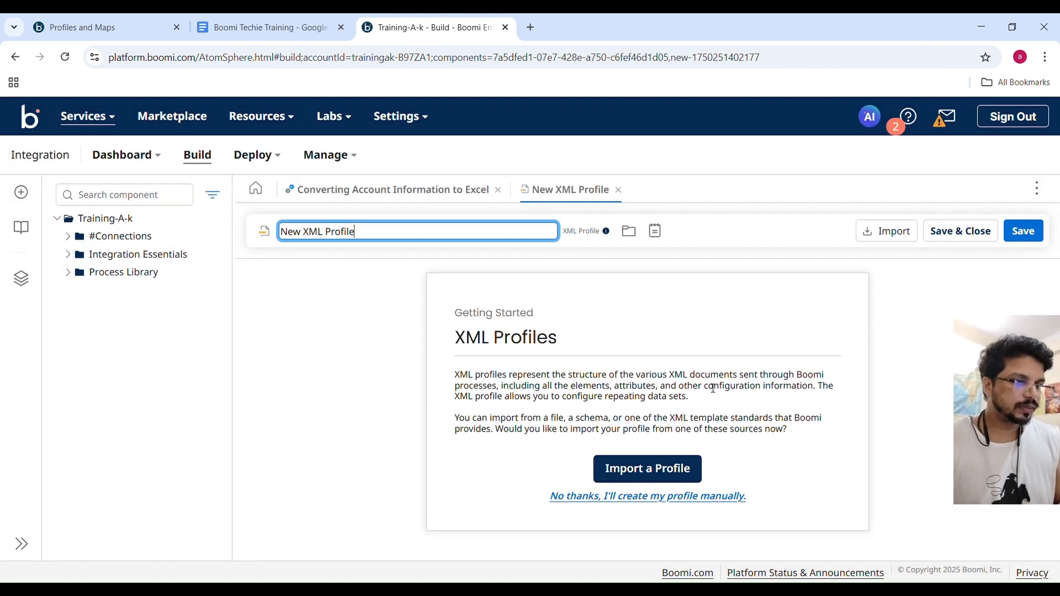
{"action": "triple_click", "coordinate": [349, 234]}
{"action": "type", "text": "Account XML"}
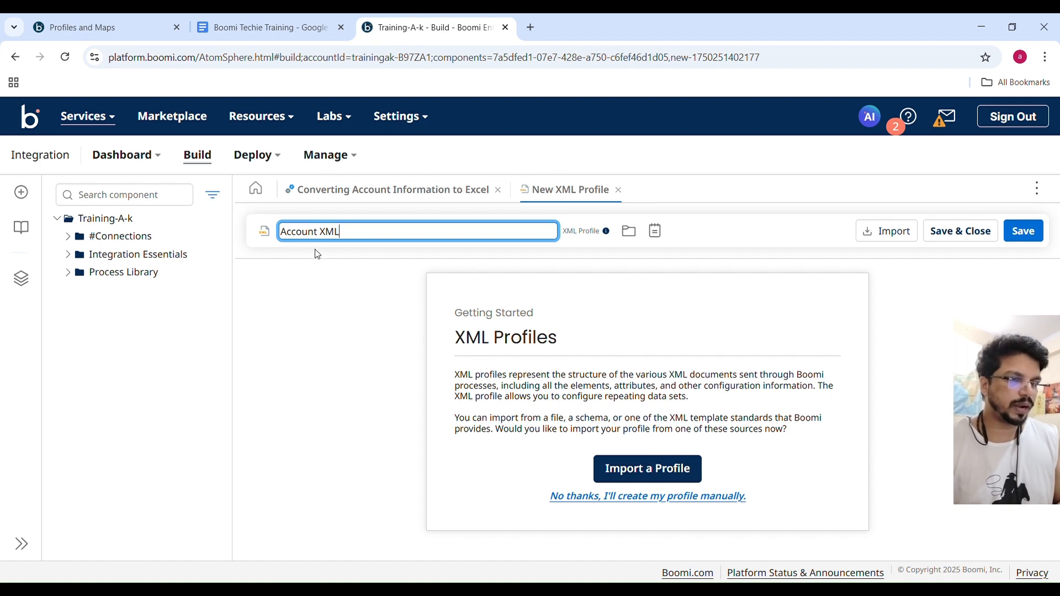
{"action": "left_click", "coordinate": [339, 296]}
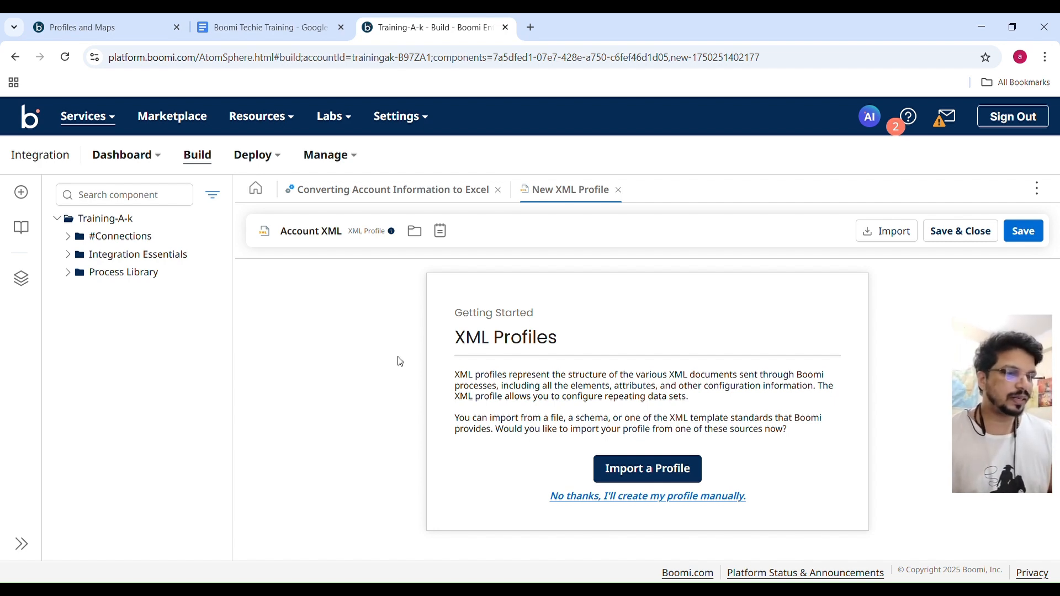
Import the profile structure from the XML file account.xml and finish the import wizard.
{"action": "left_click", "coordinate": [644, 474]}
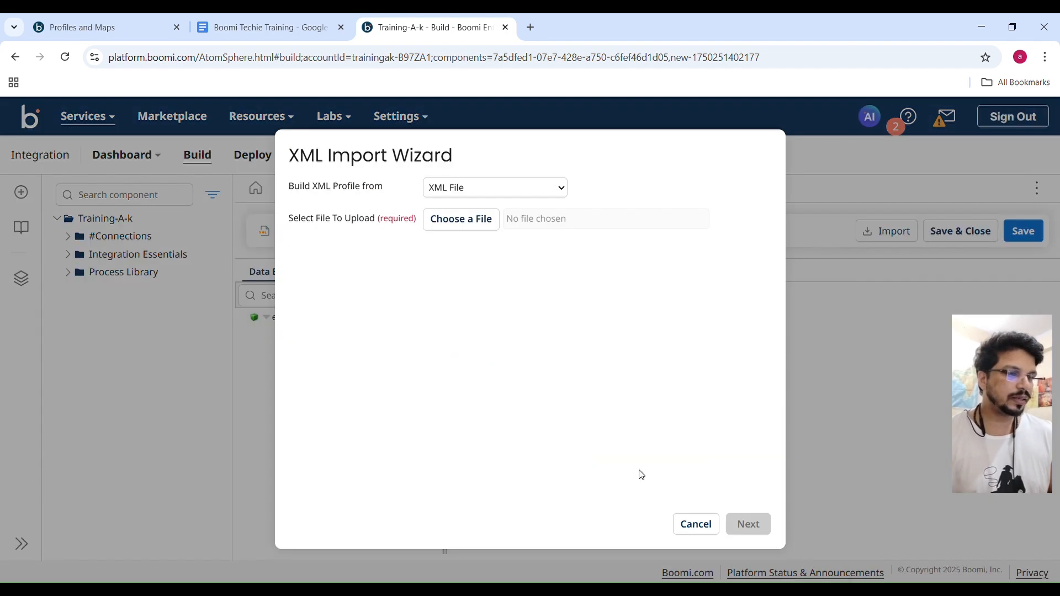
{"action": "left_click", "coordinate": [479, 195]}
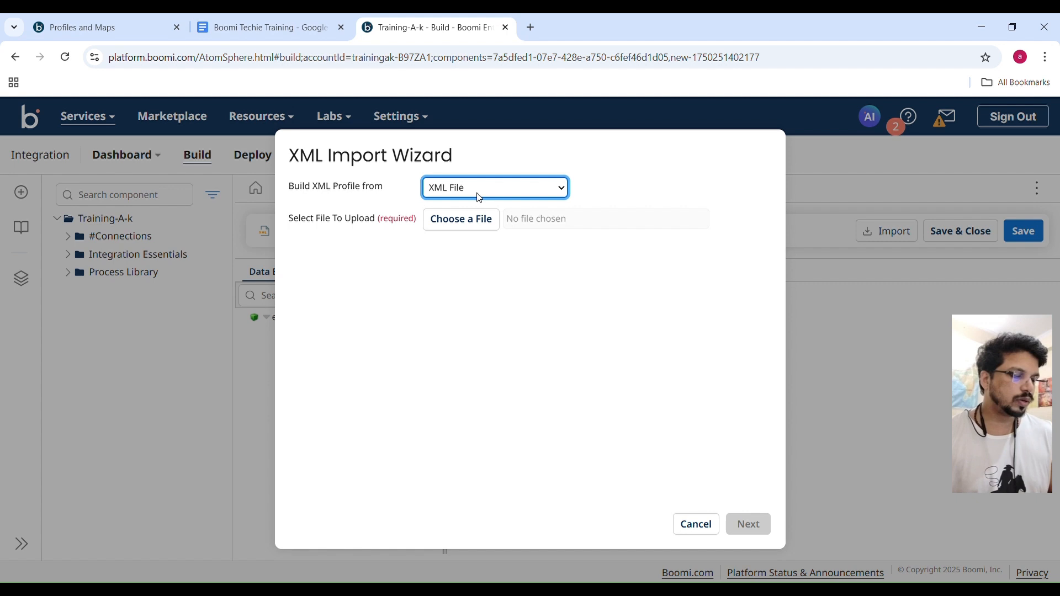
{"action": "left_click", "coordinate": [450, 226]}
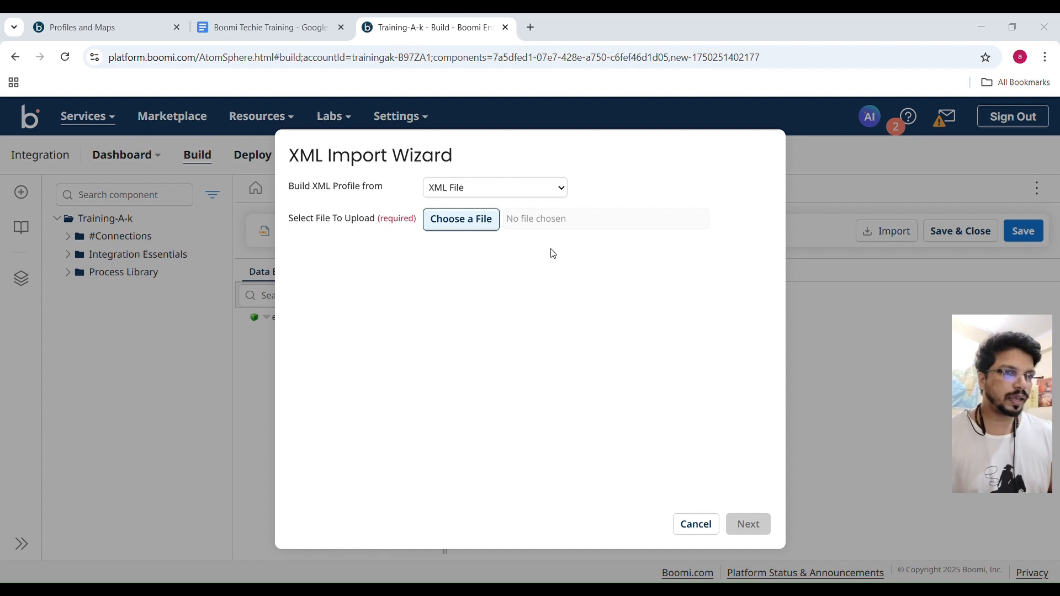
{"action": "left_click", "coordinate": [921, 563]}
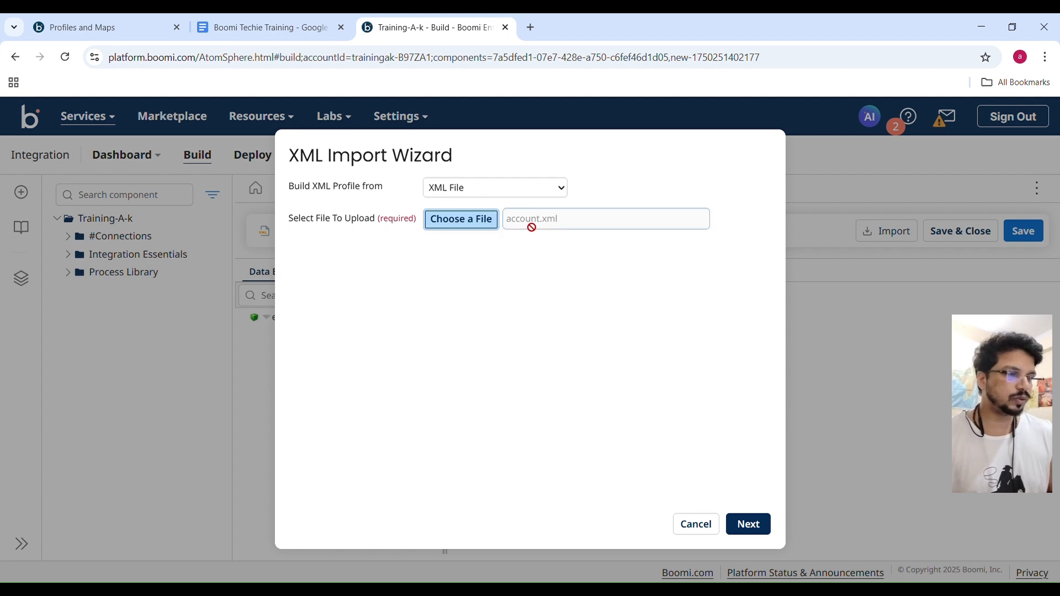
{"action": "left_click", "coordinate": [749, 524]}
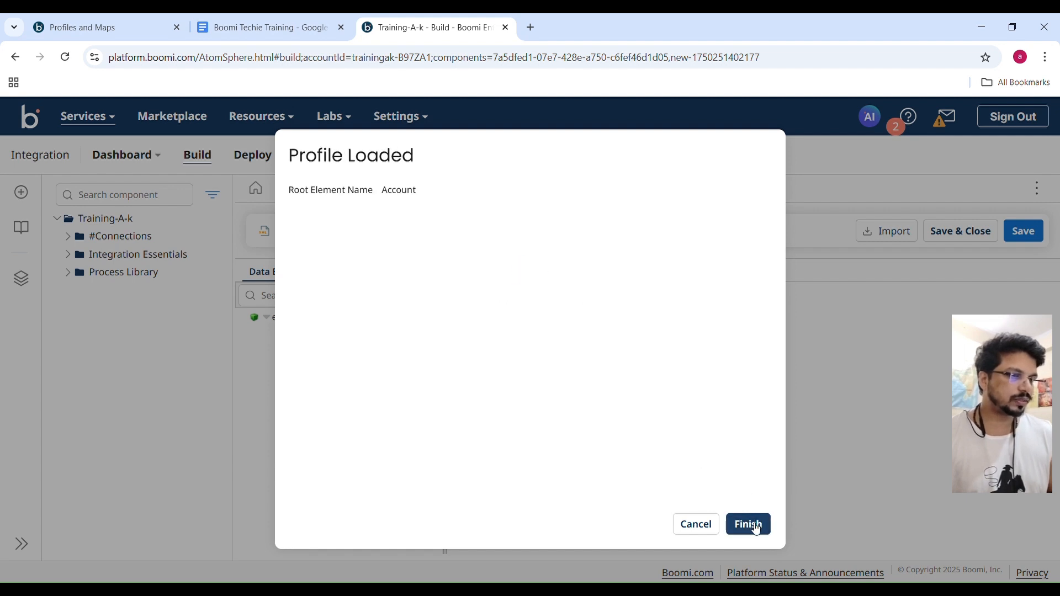
{"action": "left_click", "coordinate": [753, 524]}
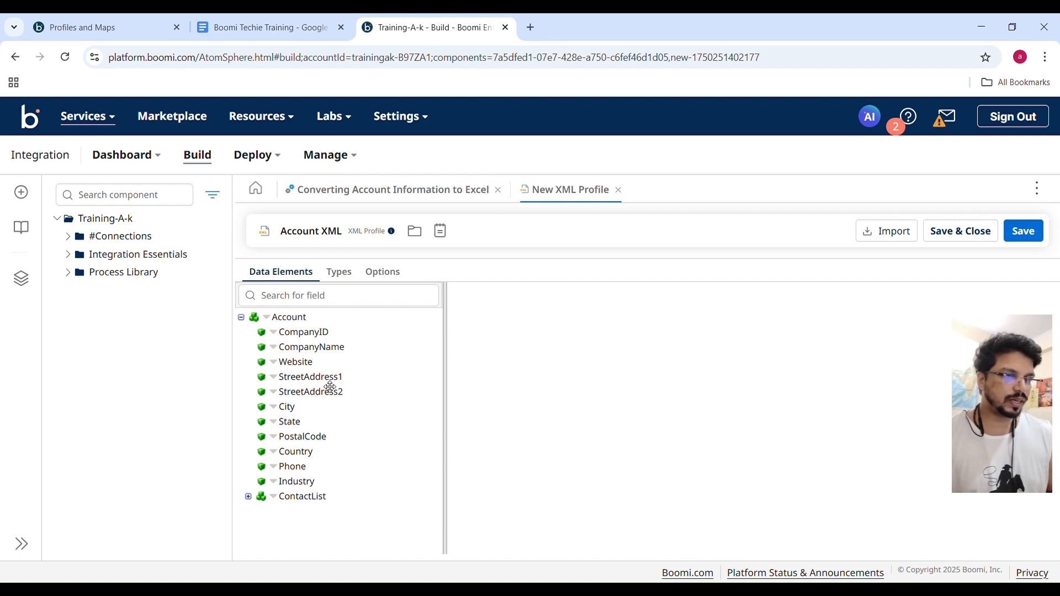
Expand ContactList and its Contact element to examine the imported data elements.
{"action": "left_click", "coordinate": [248, 497]}
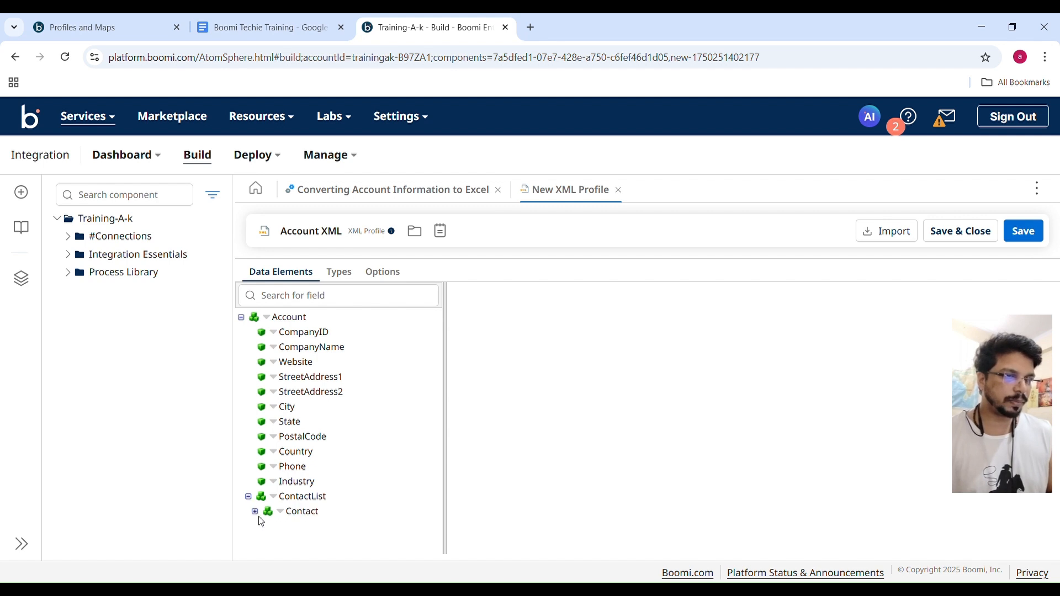
{"action": "left_click", "coordinate": [256, 512]}
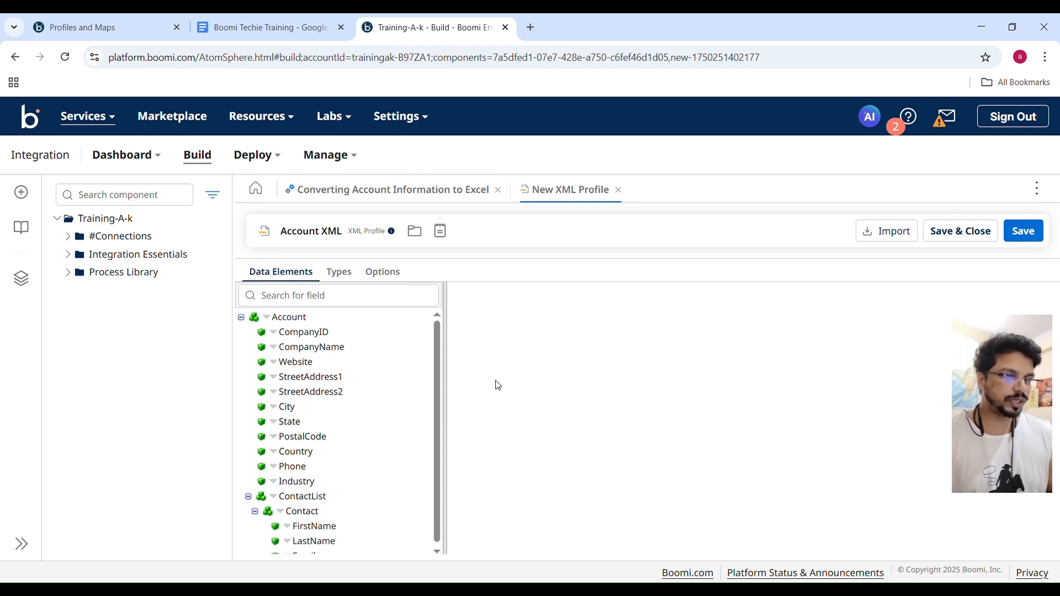
{"action": "left_click_drag", "start_coordinate": [439, 332], "coordinate": [431, 307]}
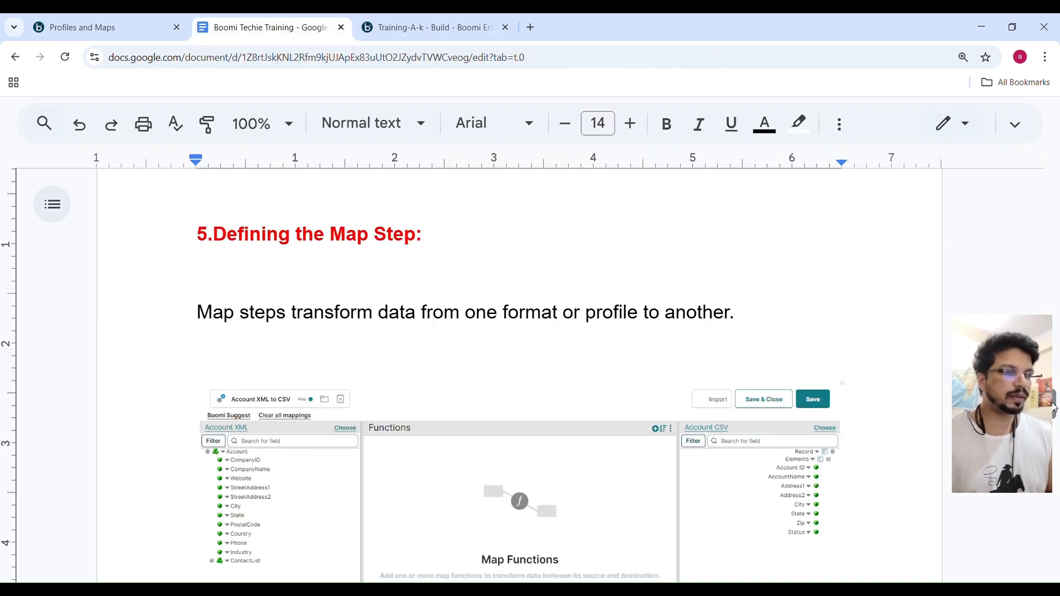
In the Google Docs training notes, read the sections on defining the Map step, importing or manually creating profiles, and the following activities.
{"action": "scroll", "coordinate": [458, 381], "scroll_direction": "down", "scroll_amount": 3}
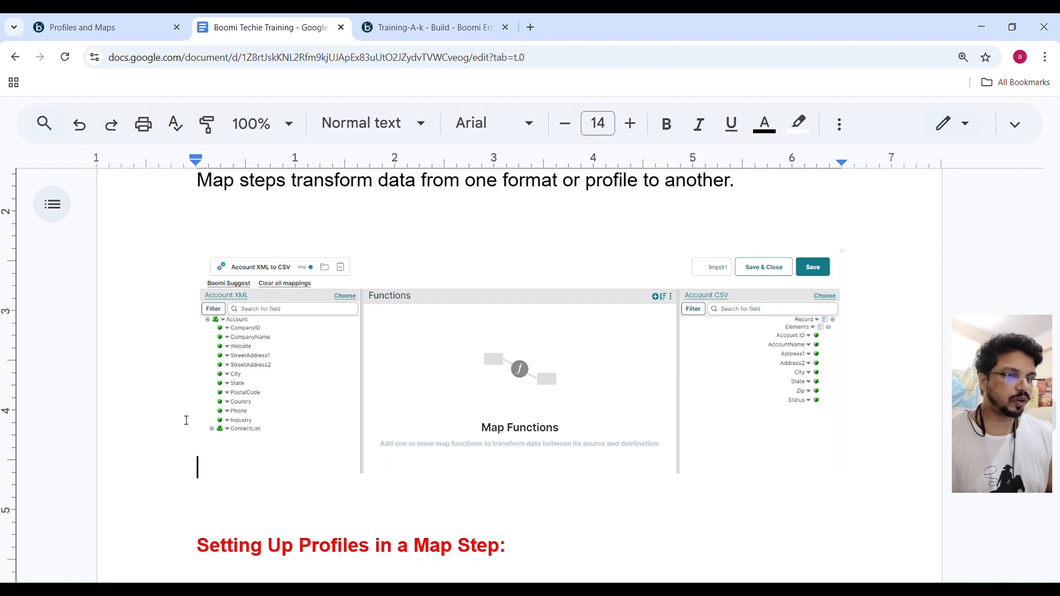
{"action": "key", "text": "Down"}
{"action": "key", "text": "Down"}
{"action": "key", "text": "Down"}
{"action": "key", "text": "Down"}
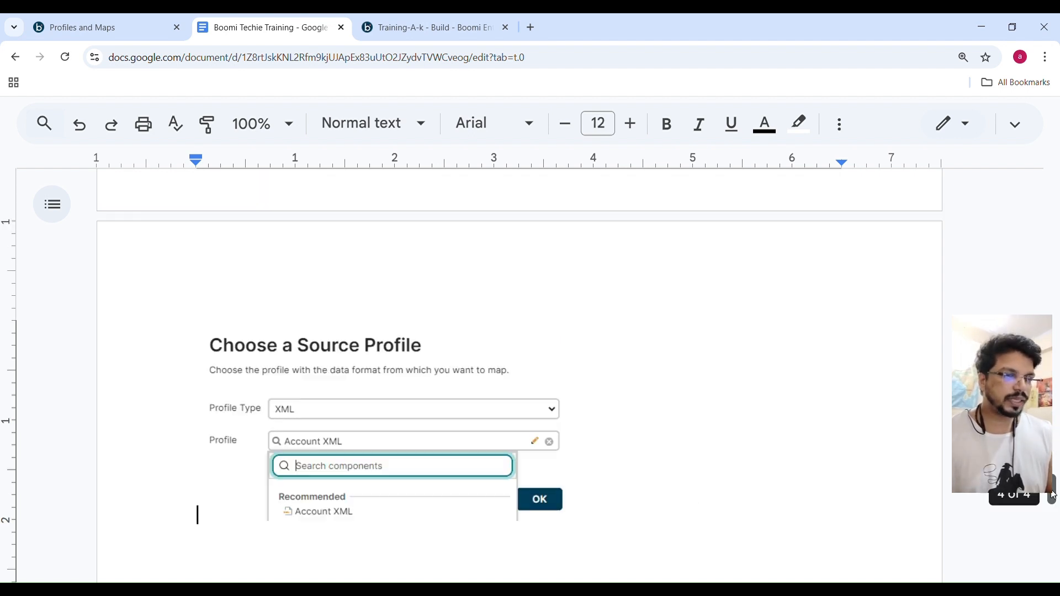
{"action": "left_click_drag", "start_coordinate": [1055, 497], "coordinate": [1055, 447]}
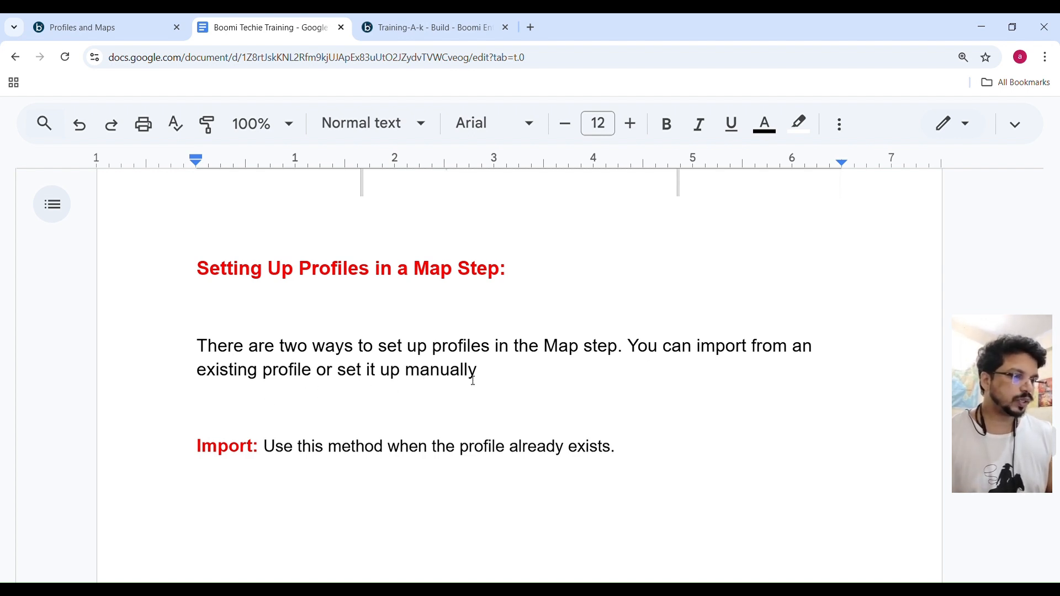
{"action": "left_click", "coordinate": [191, 449]}
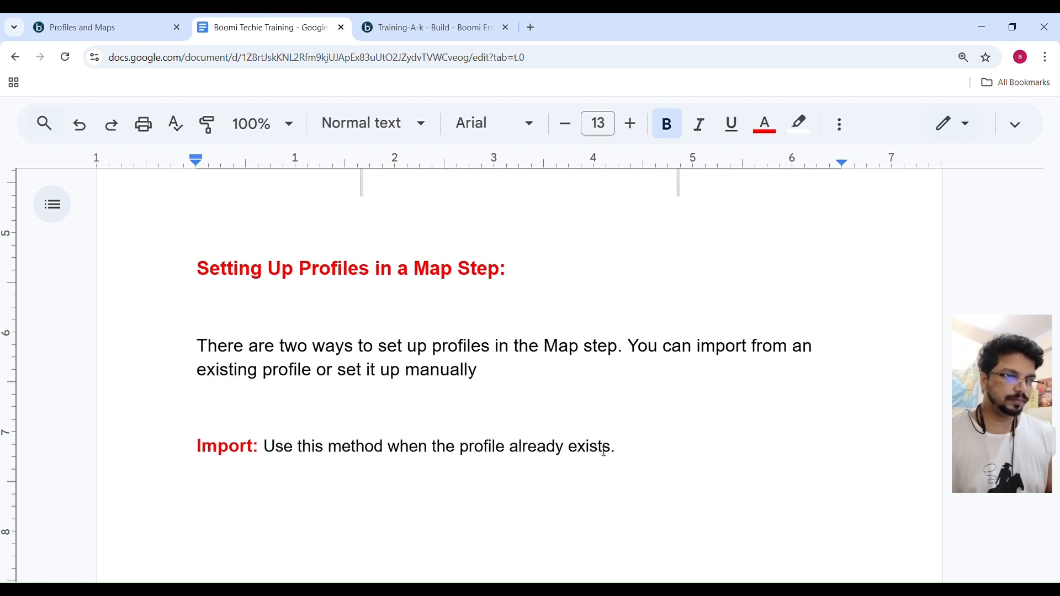
{"action": "left_click", "coordinate": [660, 453]}
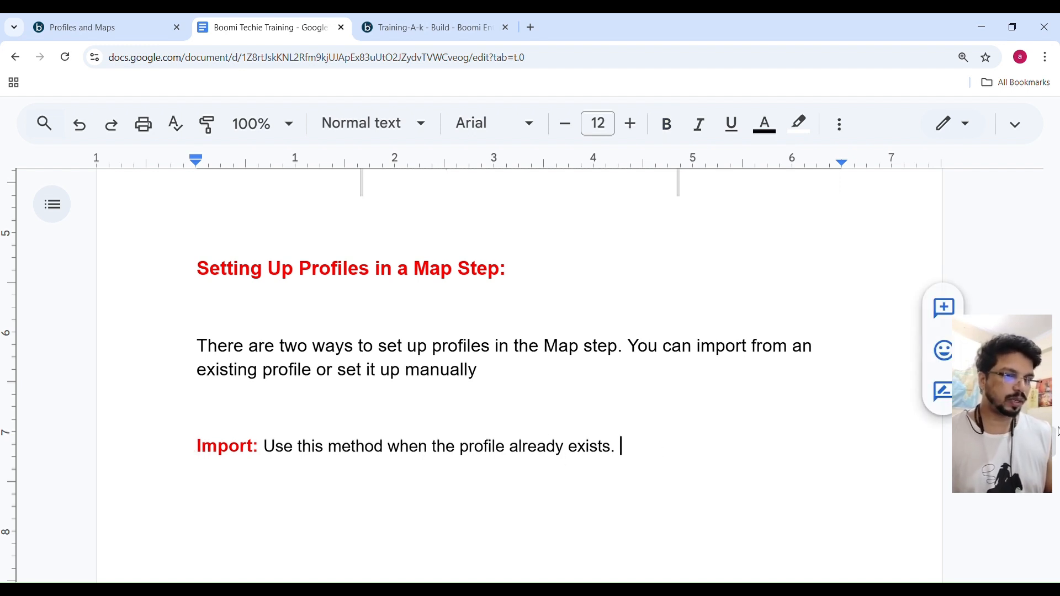
{"action": "left_click_drag", "start_coordinate": [1056, 440], "coordinate": [1056, 494]}
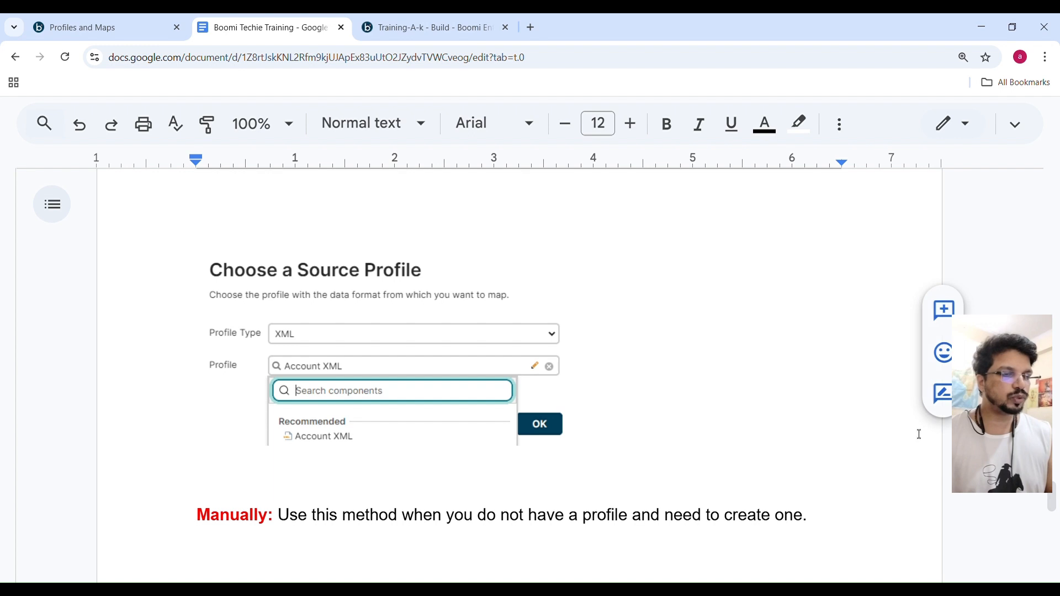
{"action": "left_click", "coordinate": [825, 427]}
{"action": "key", "text": "Down"}
{"action": "key", "text": "Down"}
{"action": "key", "text": "Down"}
{"action": "key", "text": "Down"}
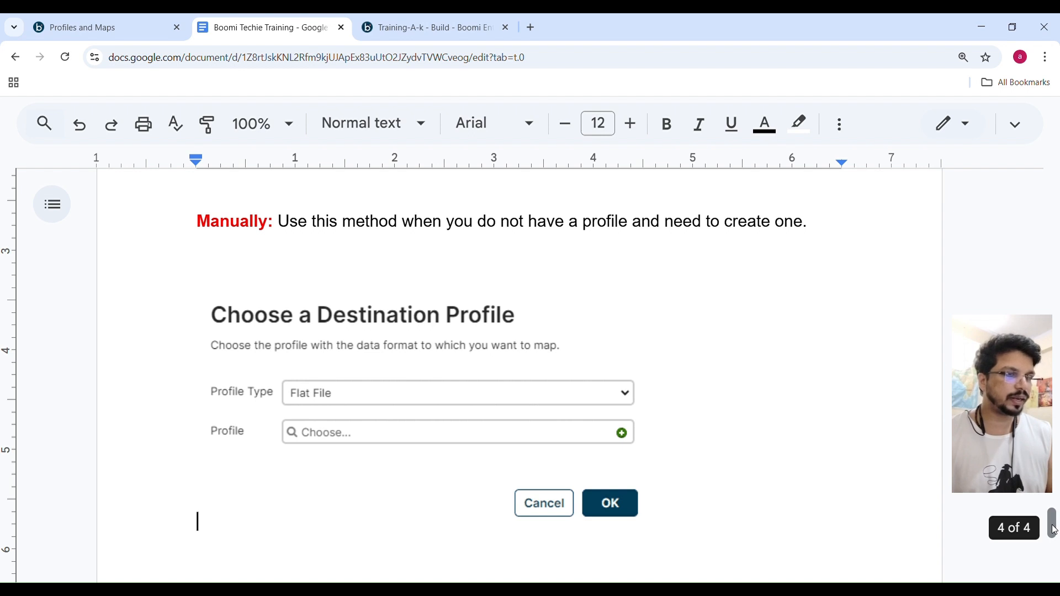
{"action": "left_click_drag", "start_coordinate": [1054, 530], "coordinate": [1053, 557]}
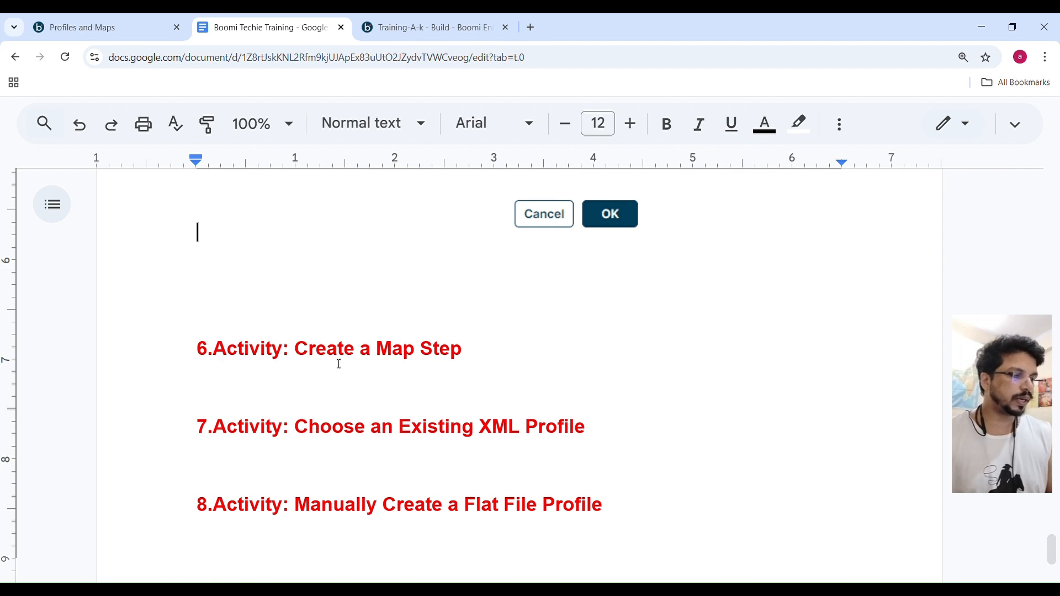
Return to Boomi, then save and close the Account XML profile.
{"action": "left_click", "coordinate": [398, 19]}
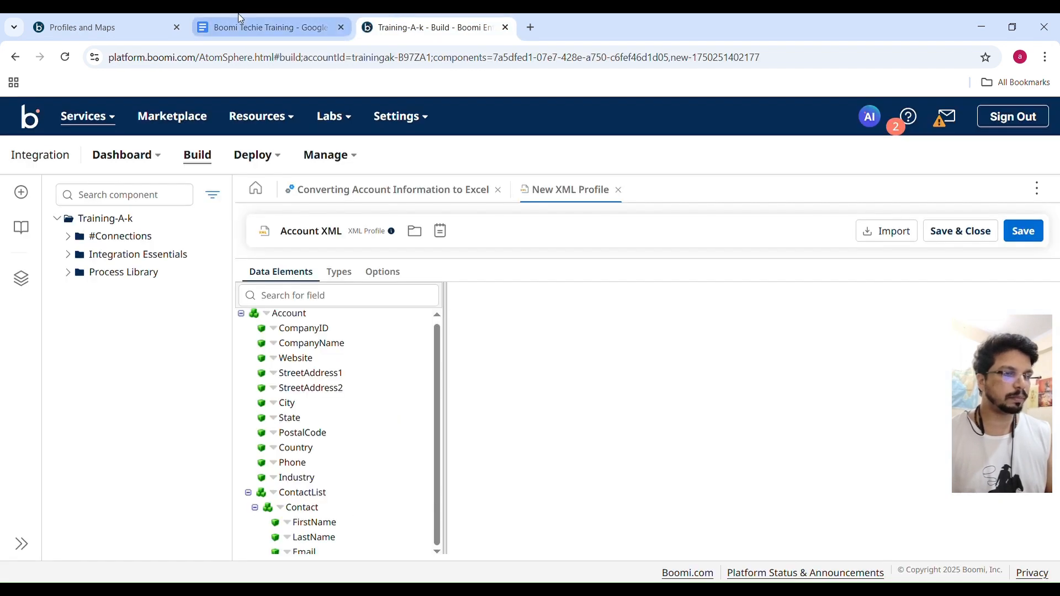
{"action": "key", "text": "ctrl+s"}
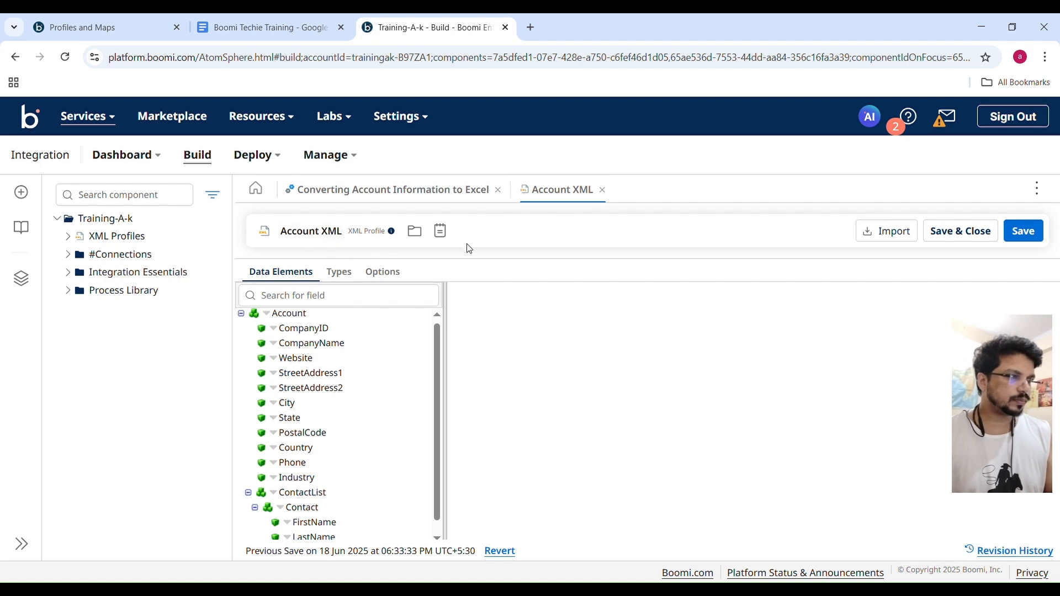
{"action": "left_click", "coordinate": [962, 229]}
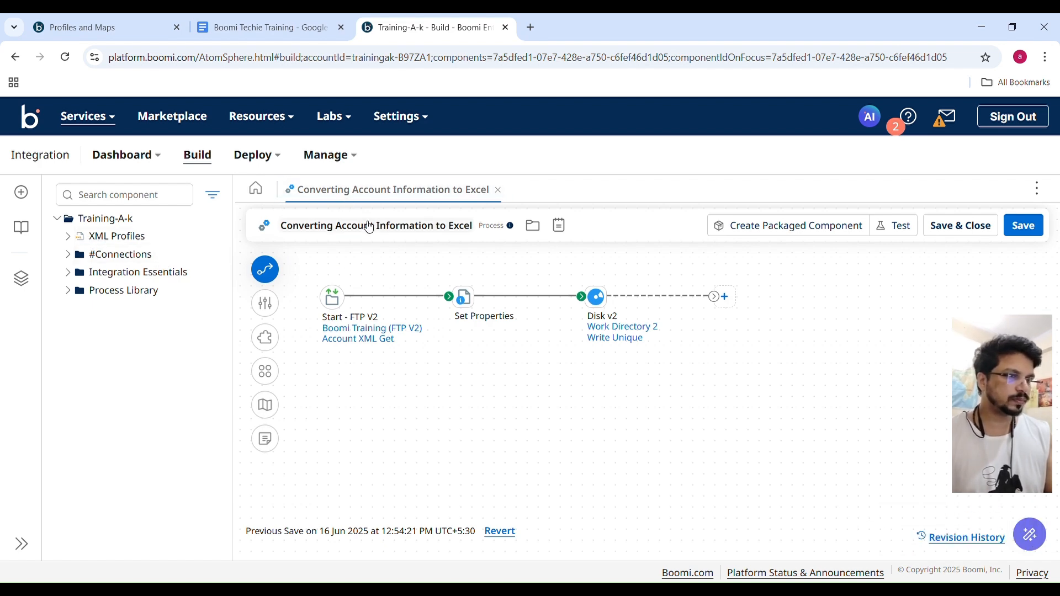
Add a Map step to the process canvas below the existing flow, leaving its configuration blank.
{"action": "left_click", "coordinate": [271, 273]}
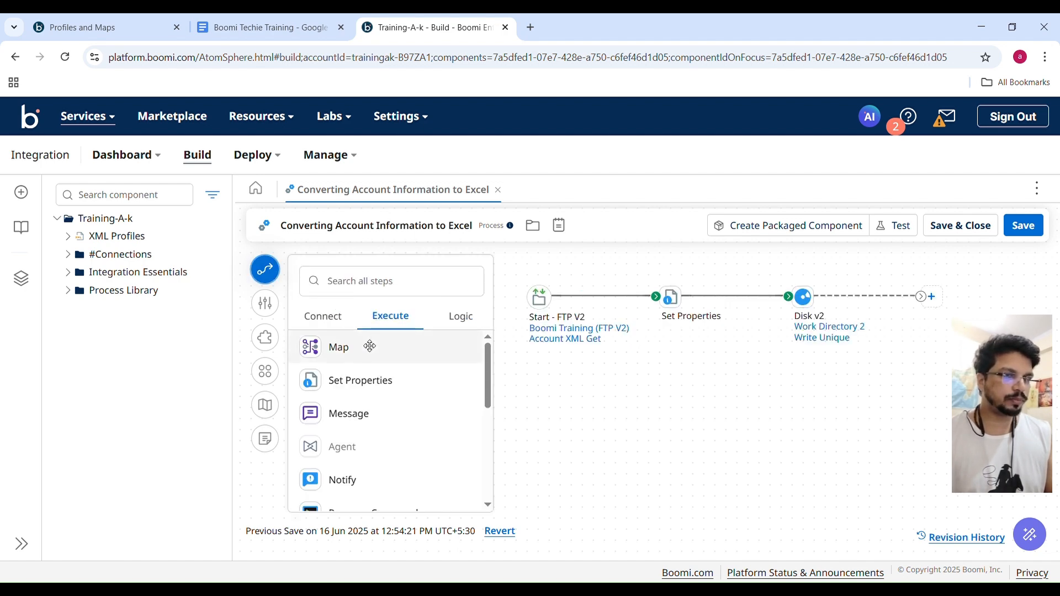
{"action": "left_click_drag", "start_coordinate": [346, 356], "coordinate": [692, 397]}
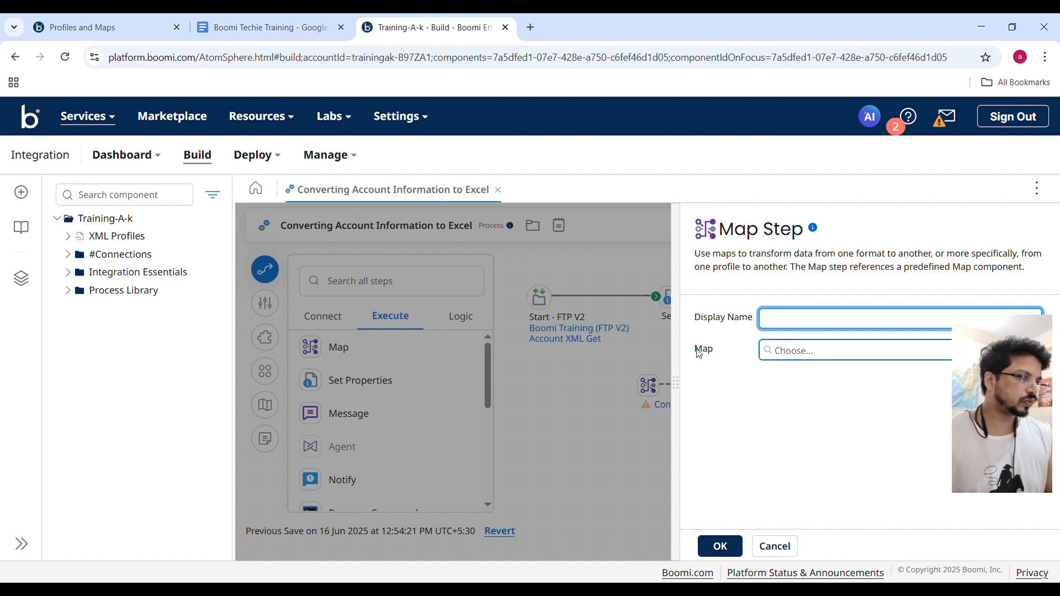
{"action": "left_click", "coordinate": [627, 441]}
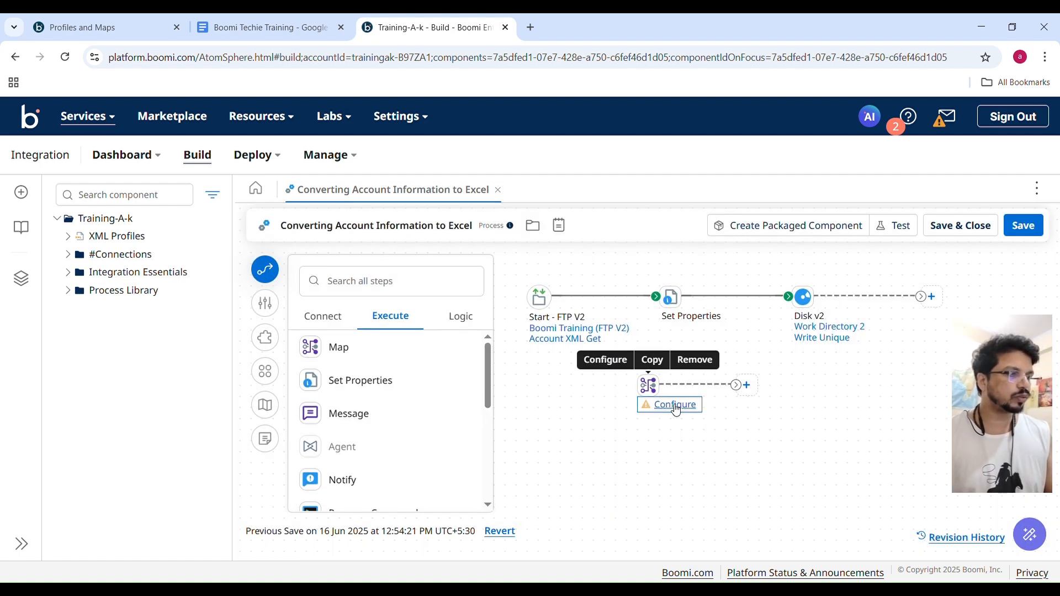
Create a new map component from the Map step's configuration and name it Account XML to CSV.
{"action": "left_click", "coordinate": [671, 403]}
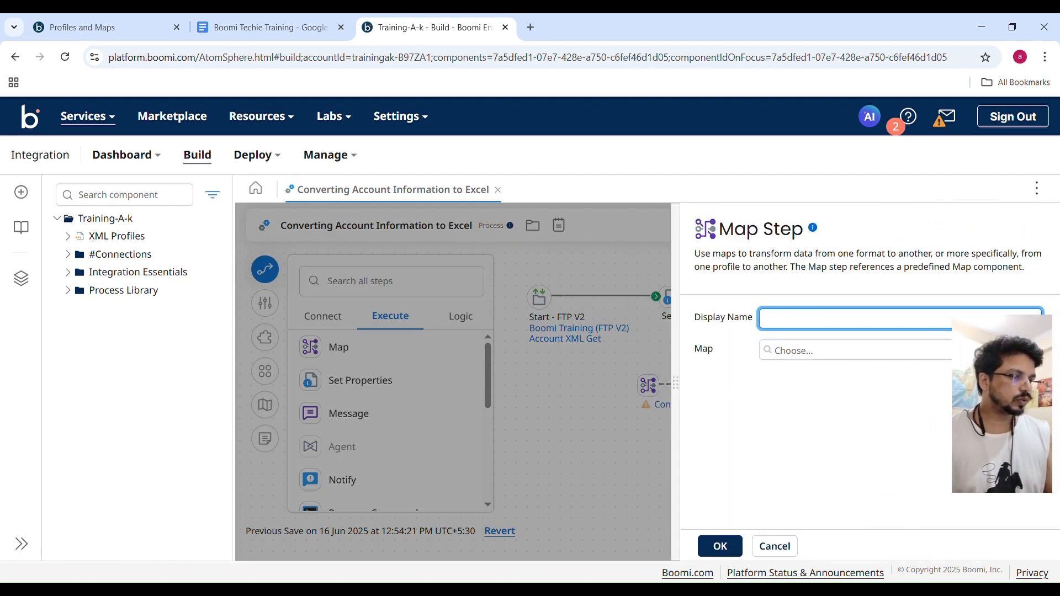
{"action": "left_click", "coordinate": [1032, 350]}
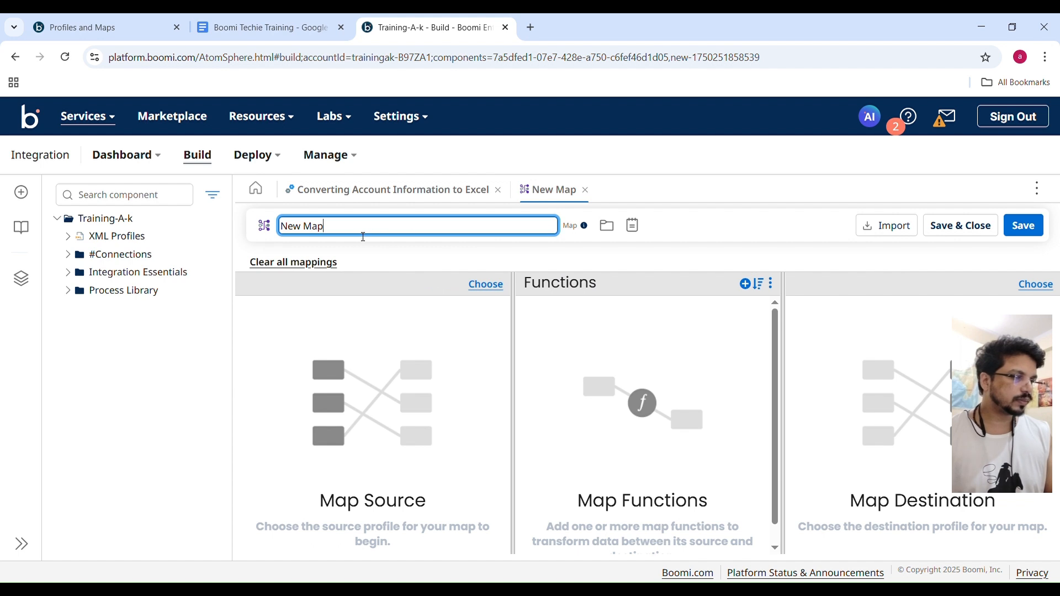
{"action": "left_click_drag", "start_coordinate": [363, 237], "coordinate": [258, 235]}
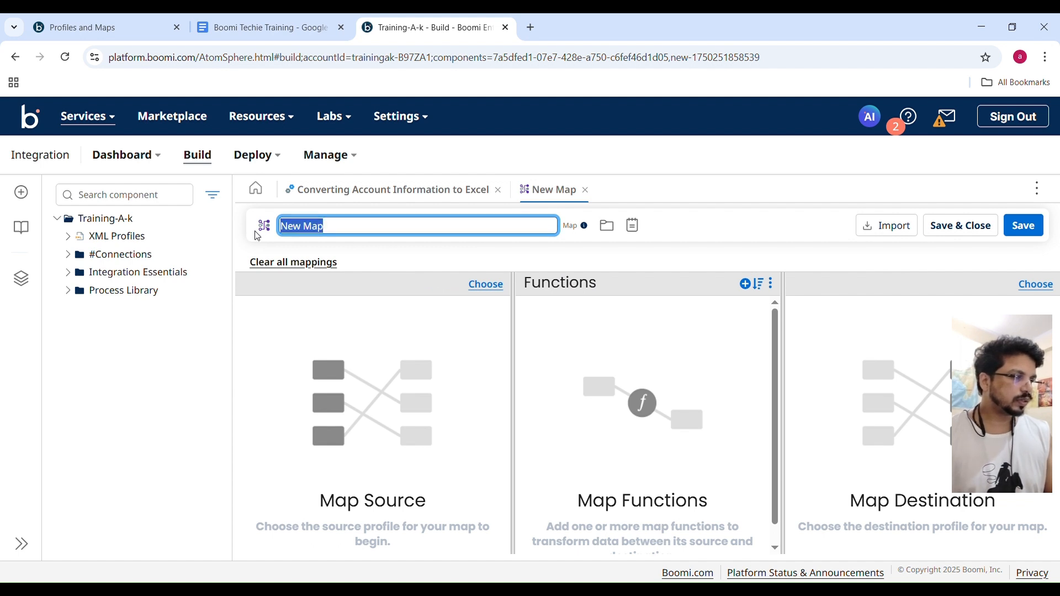
{"action": "type", "text": "Account XML to CSV"}
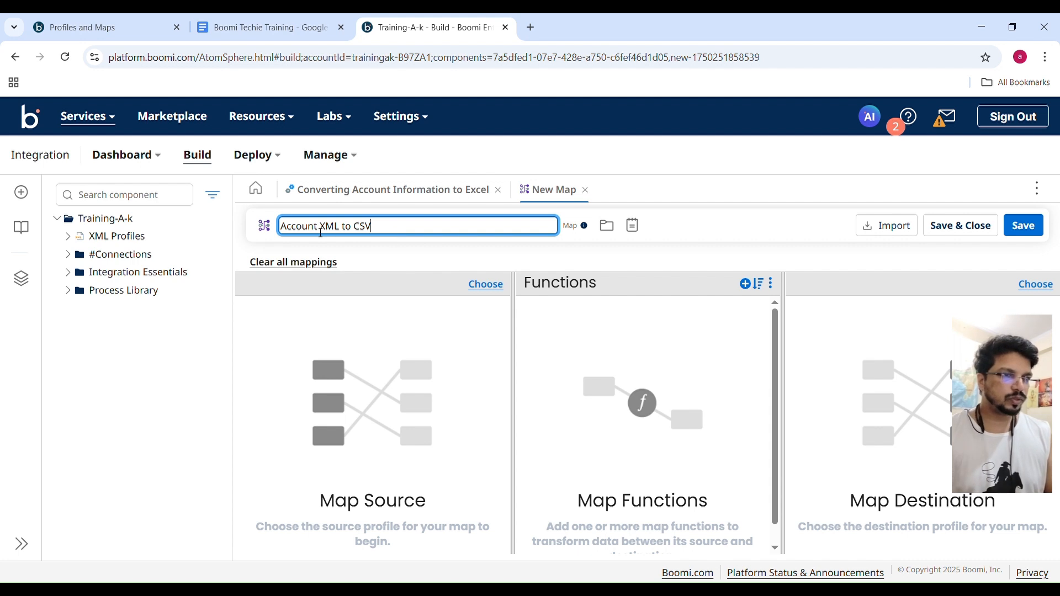
{"action": "key", "text": "Return"}
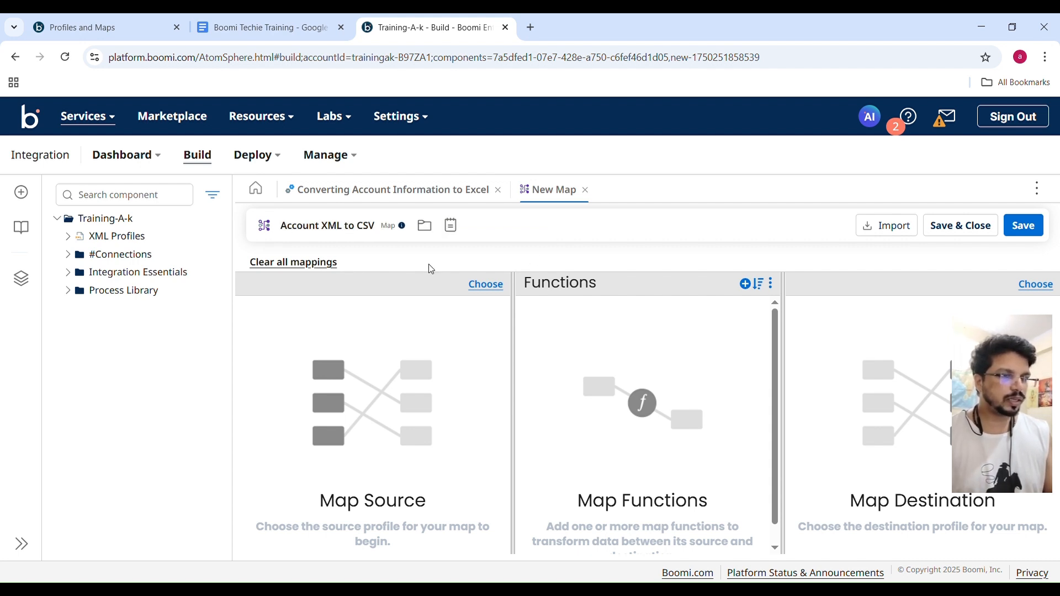
{"action": "left_click", "coordinate": [258, 22]}
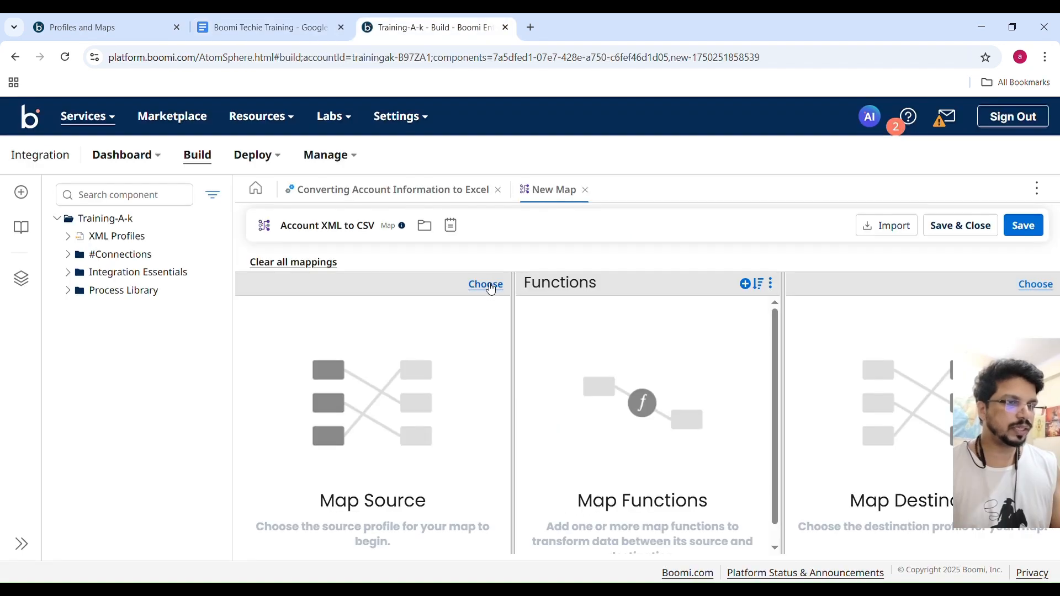
Set the map's source profile to the existing Account XML profile, with XML as the profile type.
{"action": "left_click", "coordinate": [486, 285]}
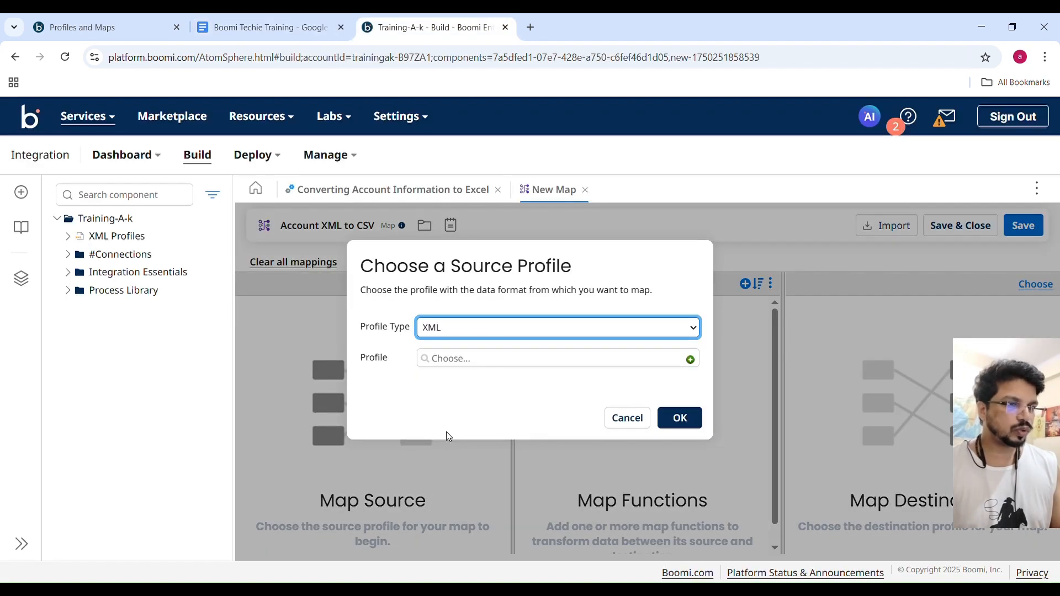
{"action": "left_click", "coordinate": [429, 364]}
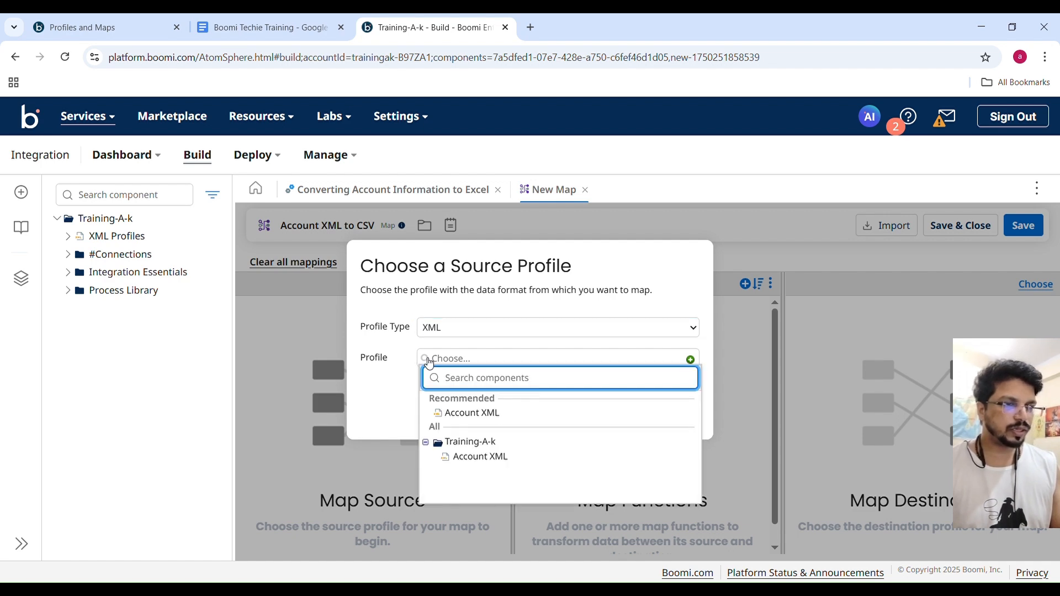
{"action": "left_click", "coordinate": [464, 414]}
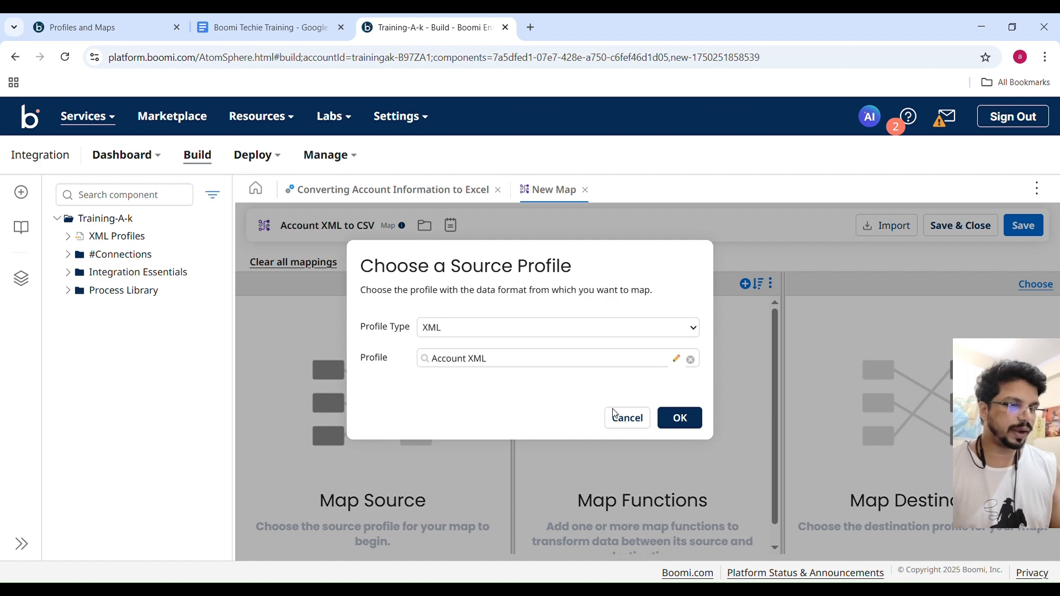
{"action": "left_click", "coordinate": [671, 418]}
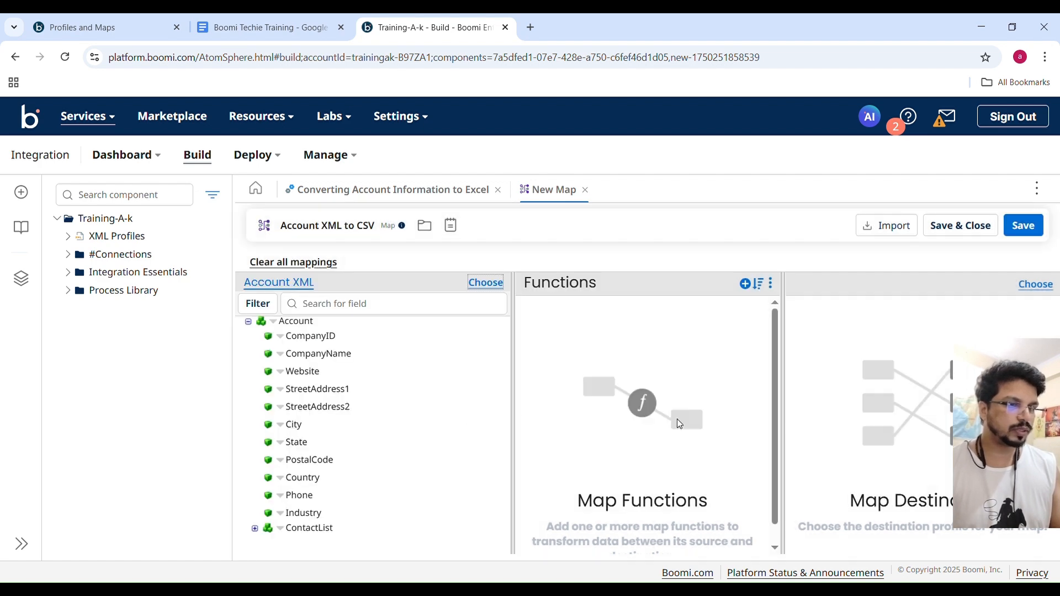
Check the list of map and profile activities in the Google Docs training notes, and return to Boomi.
{"action": "left_click", "coordinate": [385, 306]}
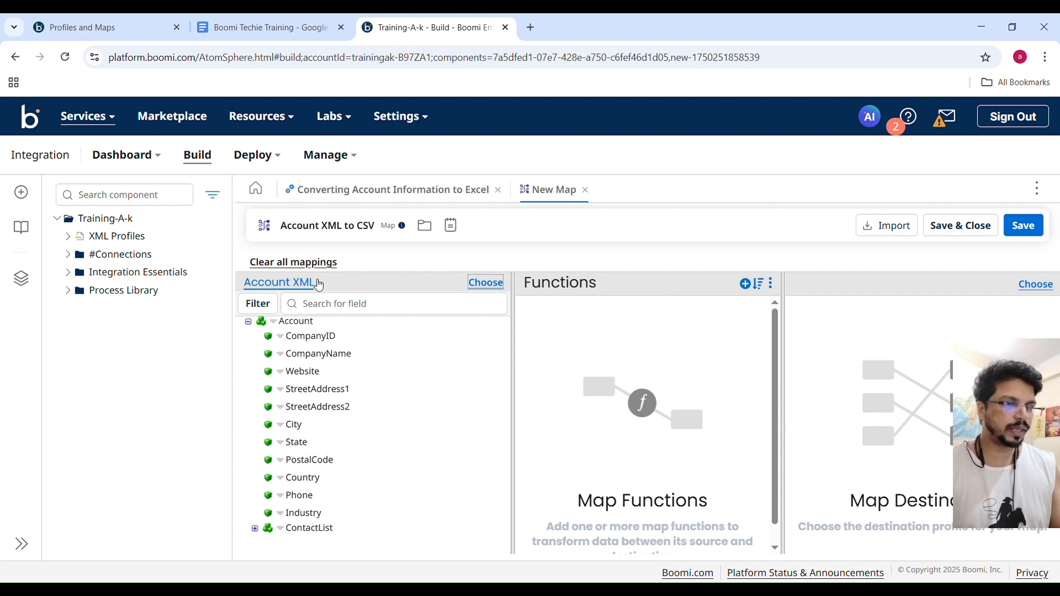
{"action": "left_click", "coordinate": [317, 305]}
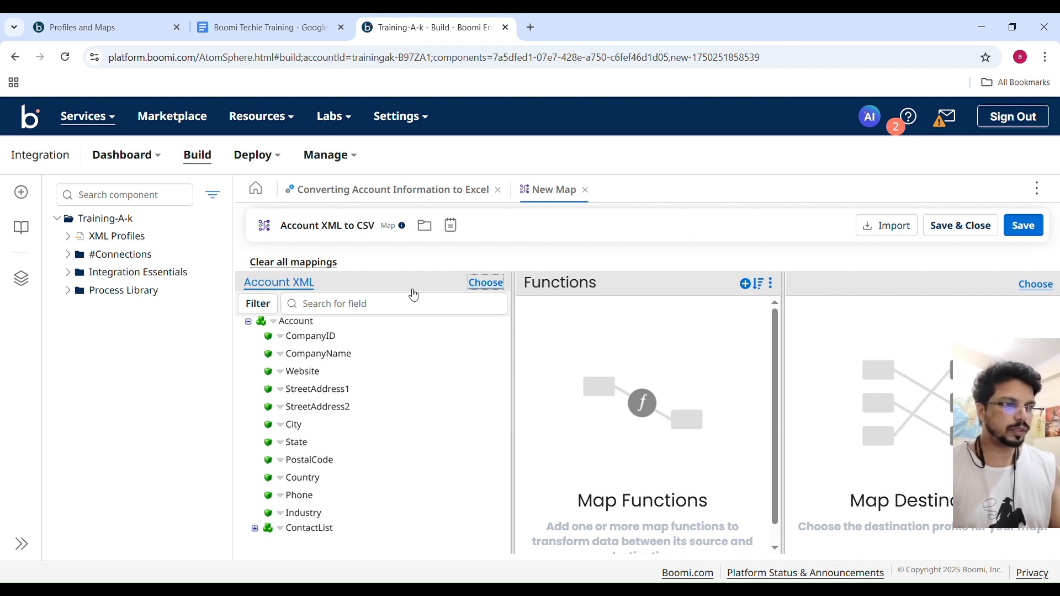
{"action": "left_click", "coordinate": [276, 26]}
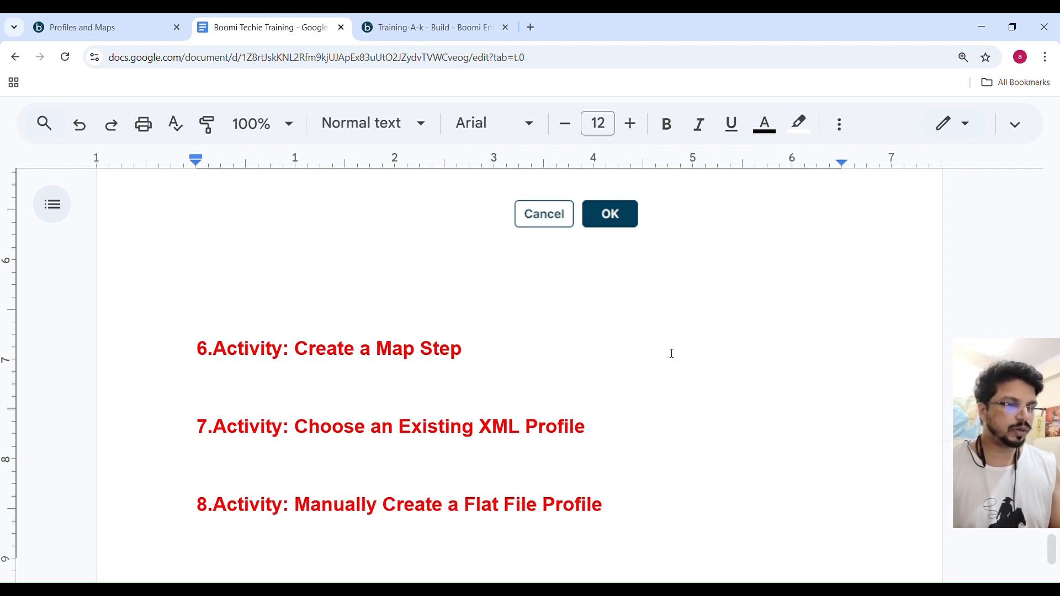
{"action": "left_click", "coordinate": [468, 26]}
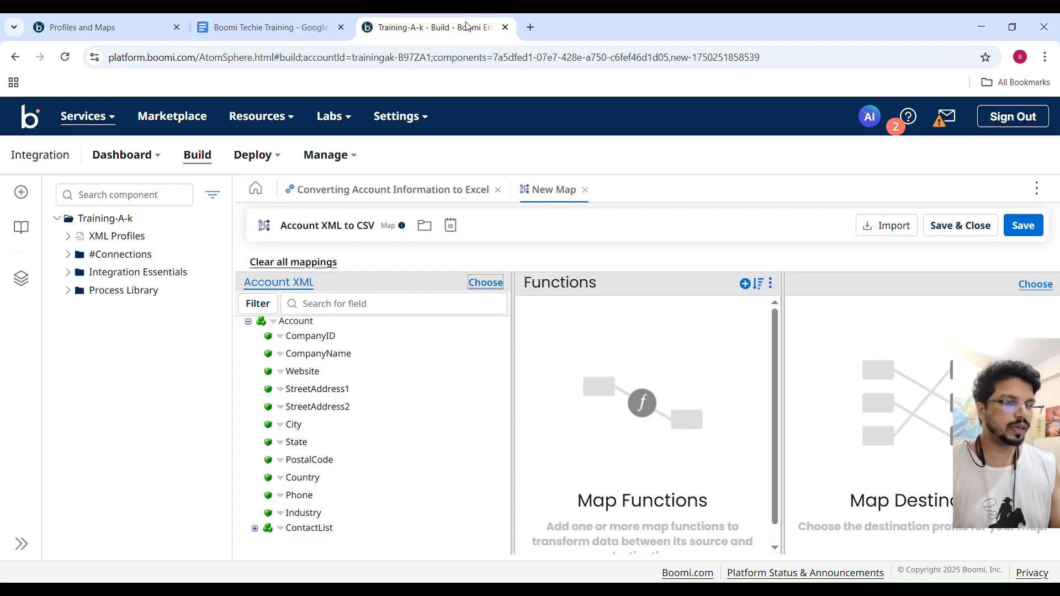
Create a new Flat File profile named Account CSV as the map's destination profile.
{"action": "left_click", "coordinate": [1028, 287]}
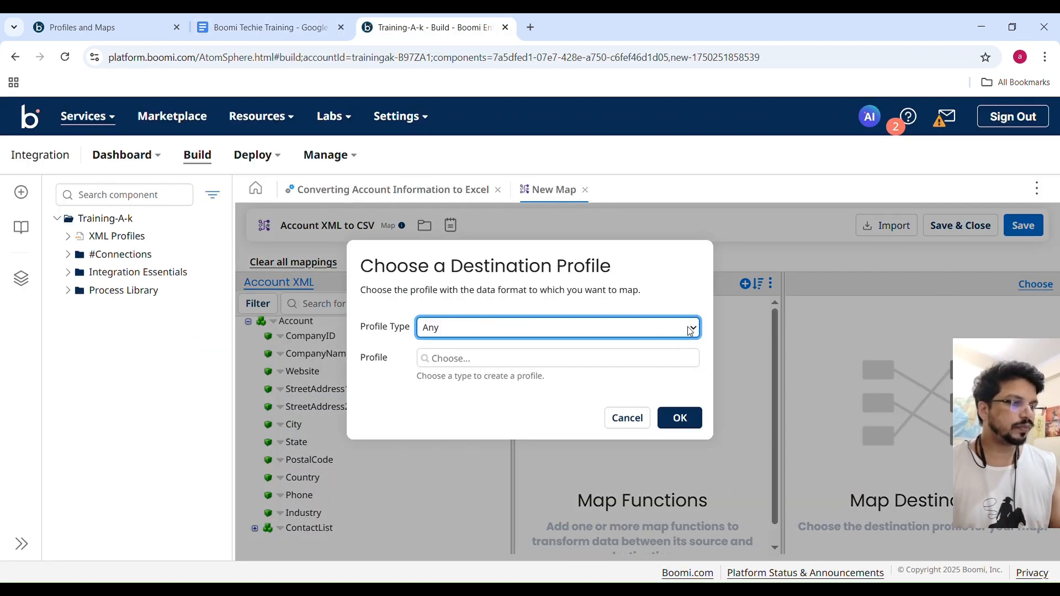
{"action": "left_click", "coordinate": [450, 403]}
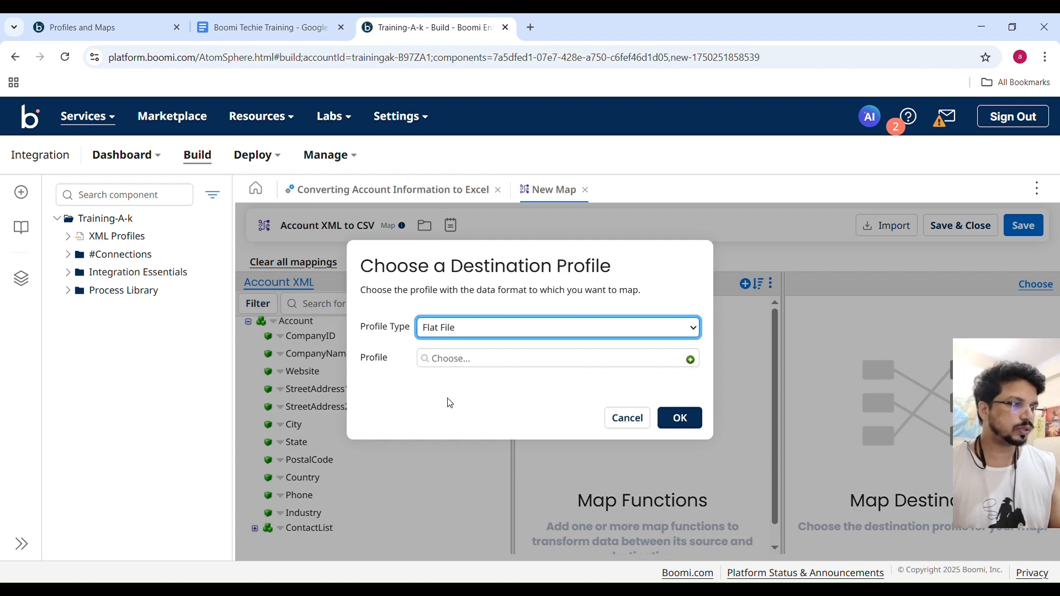
{"action": "left_click", "coordinate": [693, 361]}
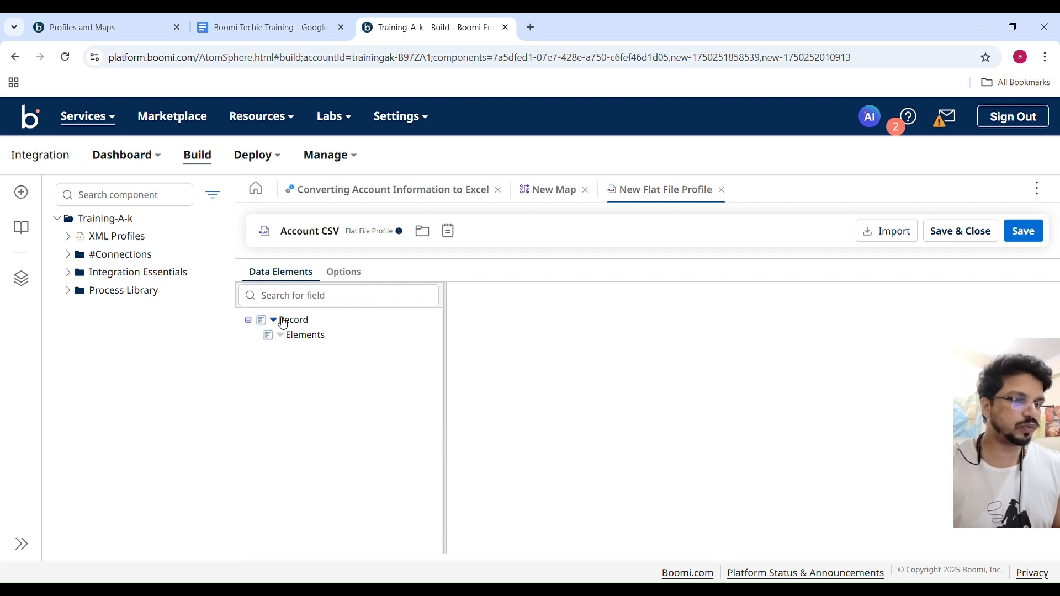
{"action": "left_click", "coordinate": [283, 297]}
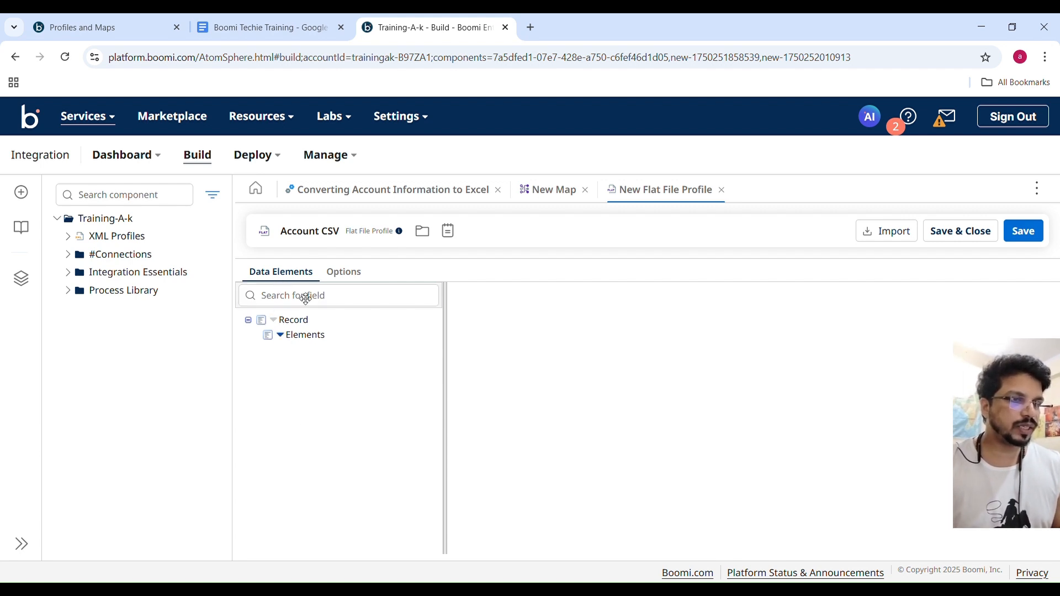
Enable column headers in the Account CSV profile, set it to Comma Delimited with a Double Quote text qualifier, and save it.
{"action": "left_click", "coordinate": [348, 276]}
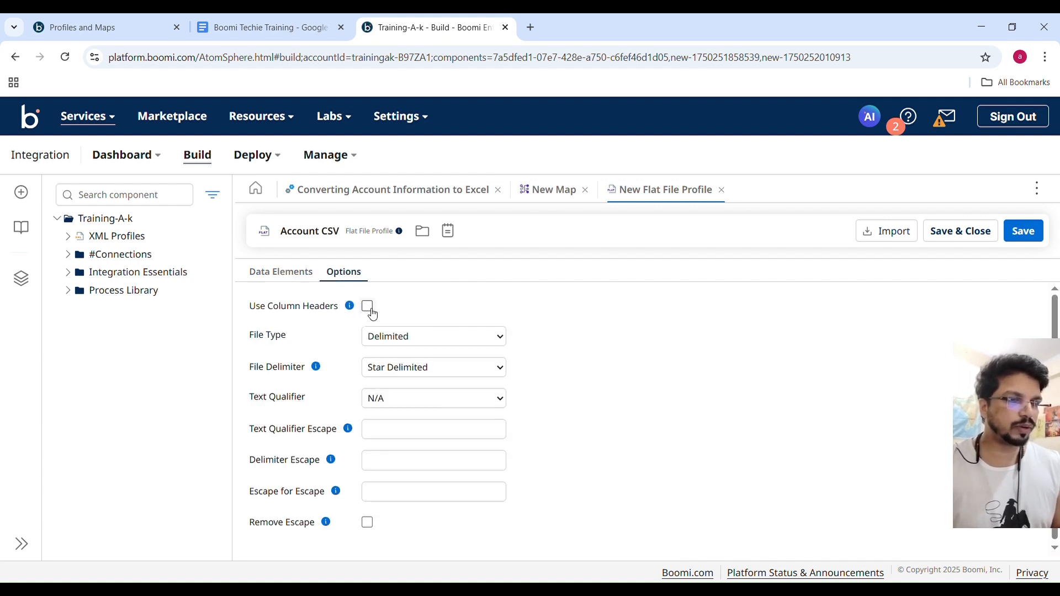
{"action": "left_click", "coordinate": [368, 307]}
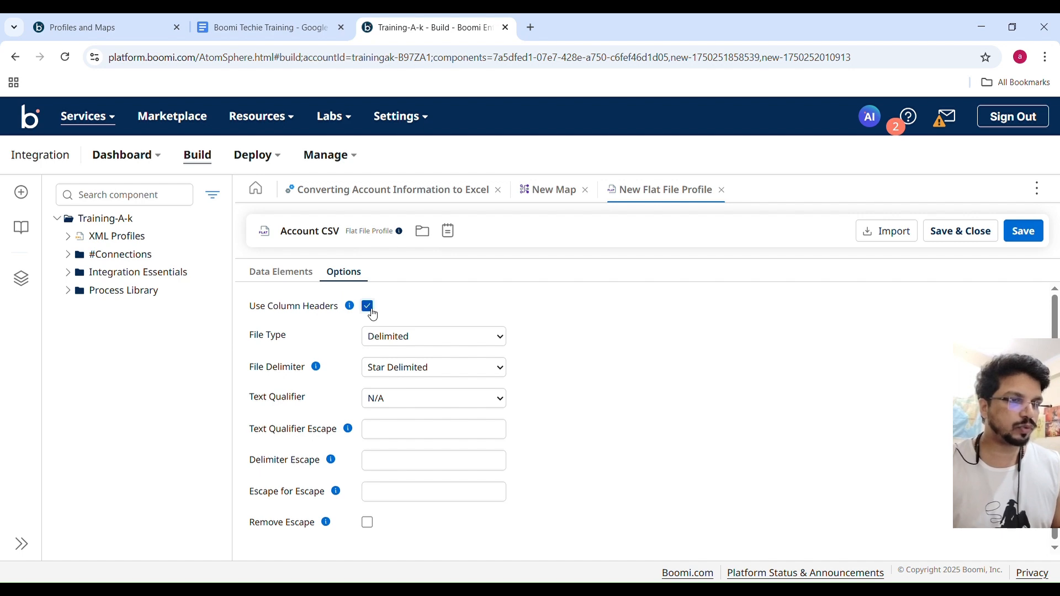
{"action": "mouse_move", "coordinate": [350, 309]}
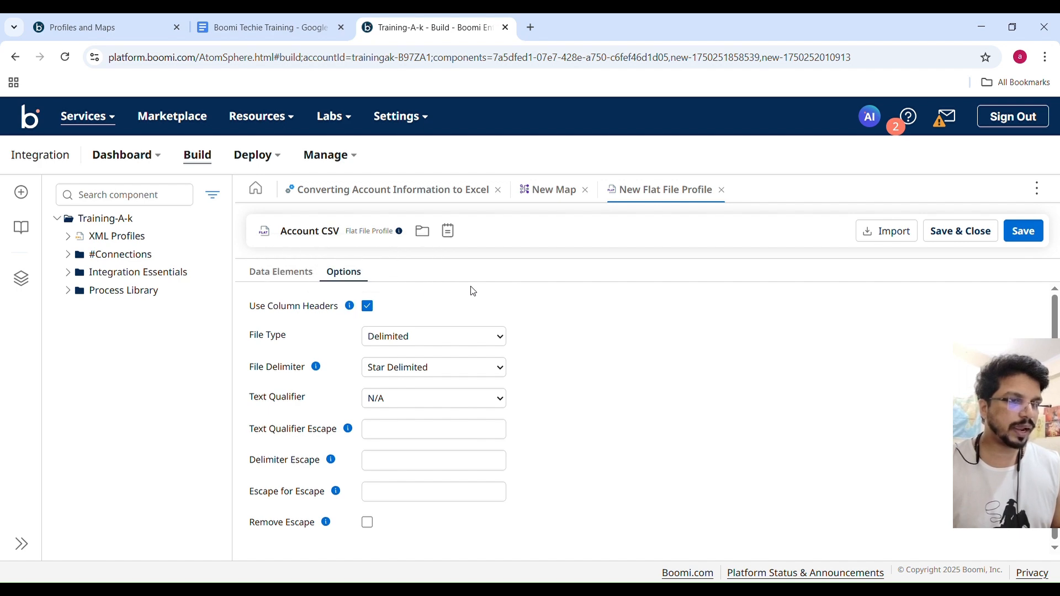
{"action": "left_click", "coordinate": [258, 18]}
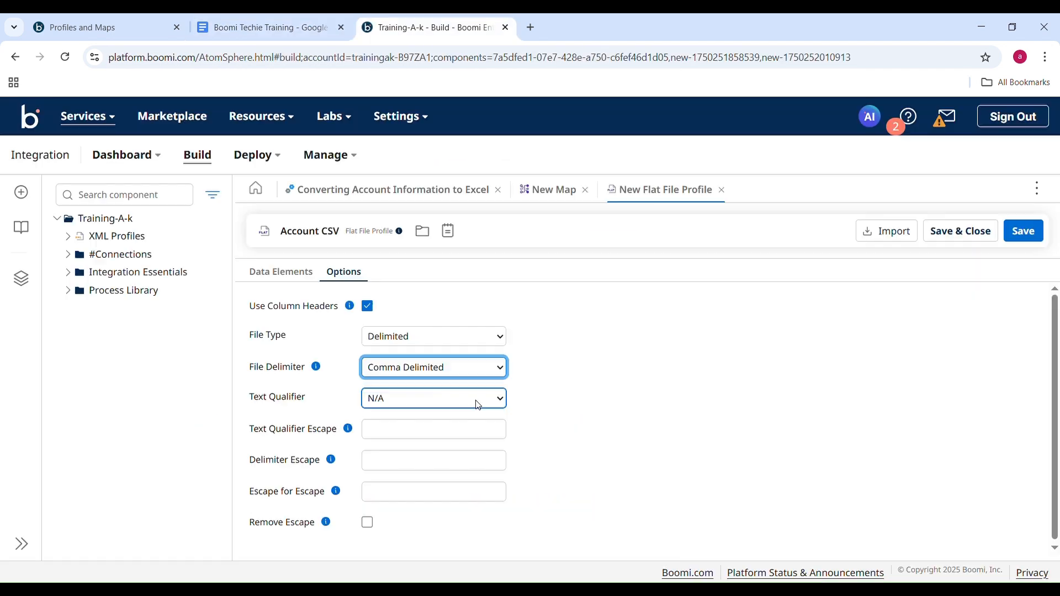
{"action": "left_click", "coordinate": [476, 403]}
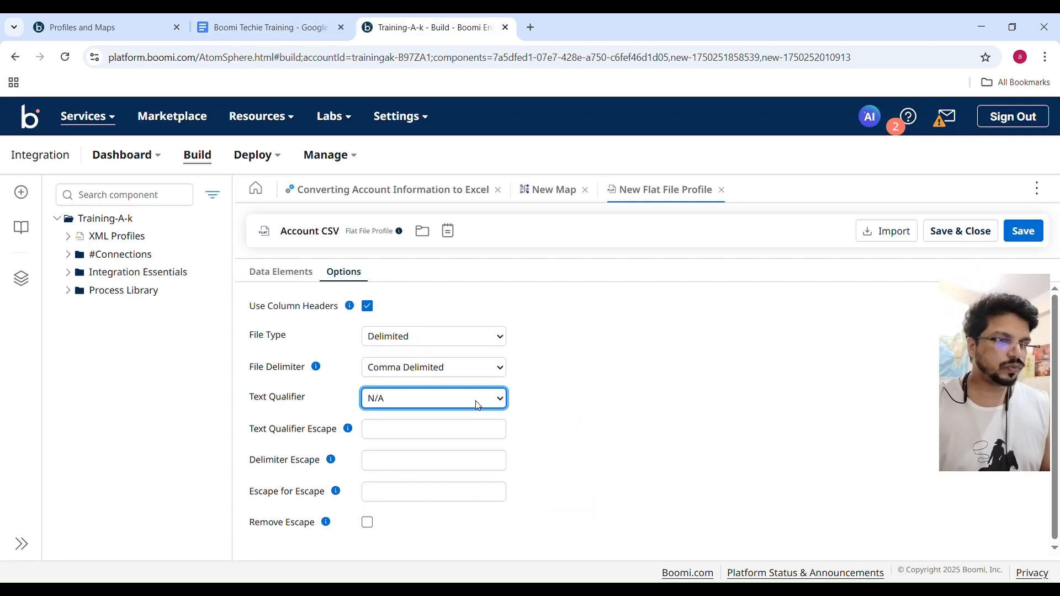
{"action": "left_click", "coordinate": [422, 440]}
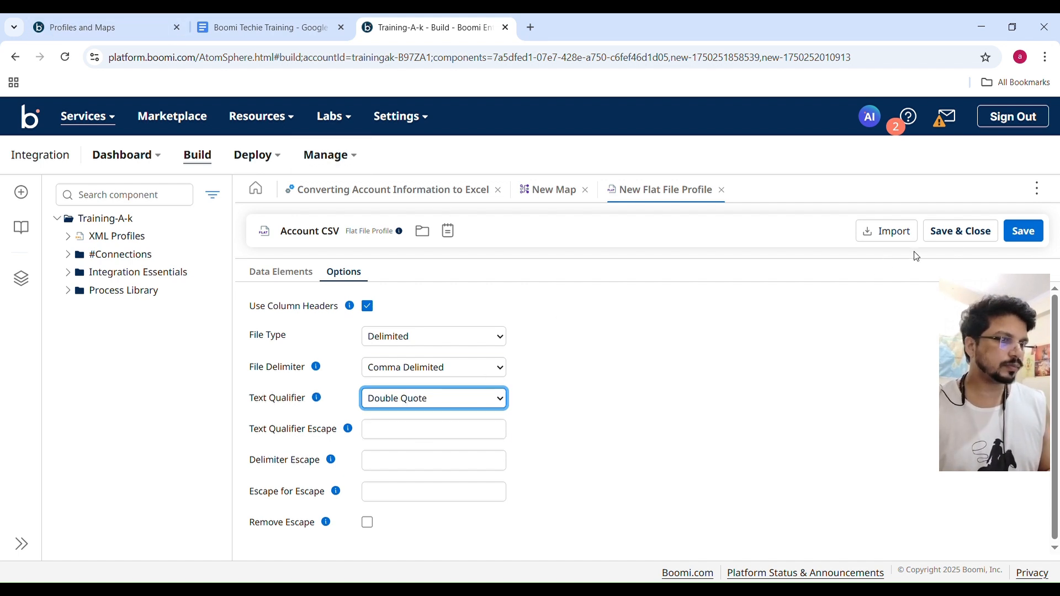
{"action": "left_click", "coordinate": [1032, 234]}
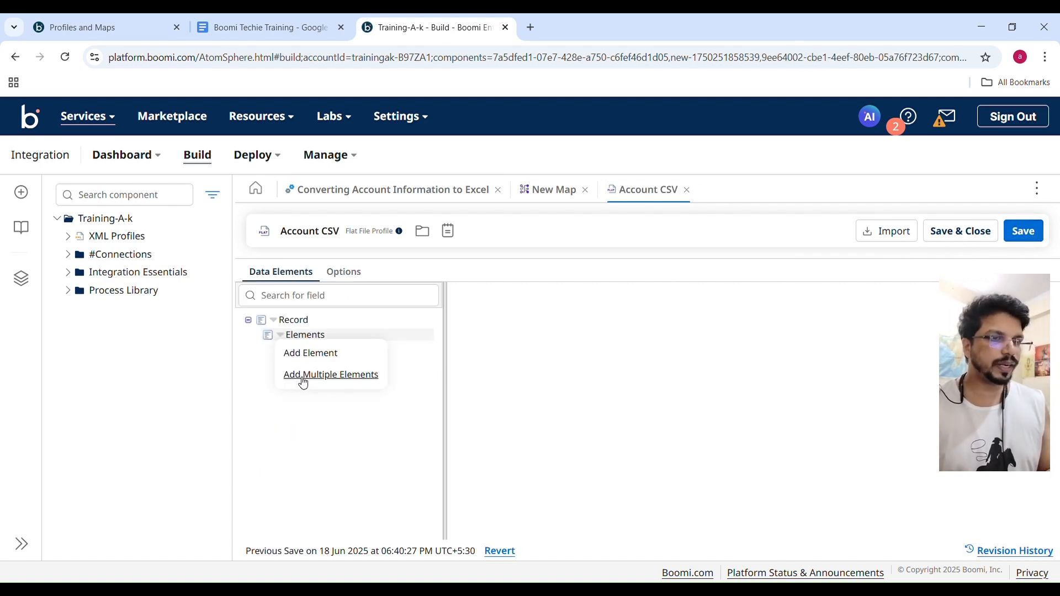
Add eight elements at once under Elements in the Account CSV profile.
{"action": "left_click", "coordinate": [307, 380]}
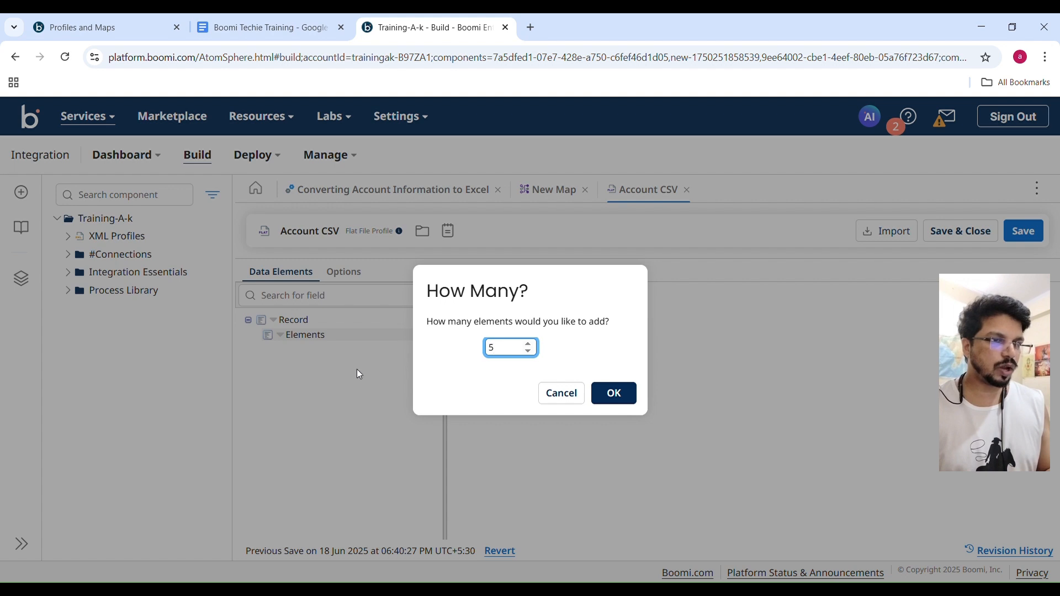
{"action": "key", "text": "BackSpace"}
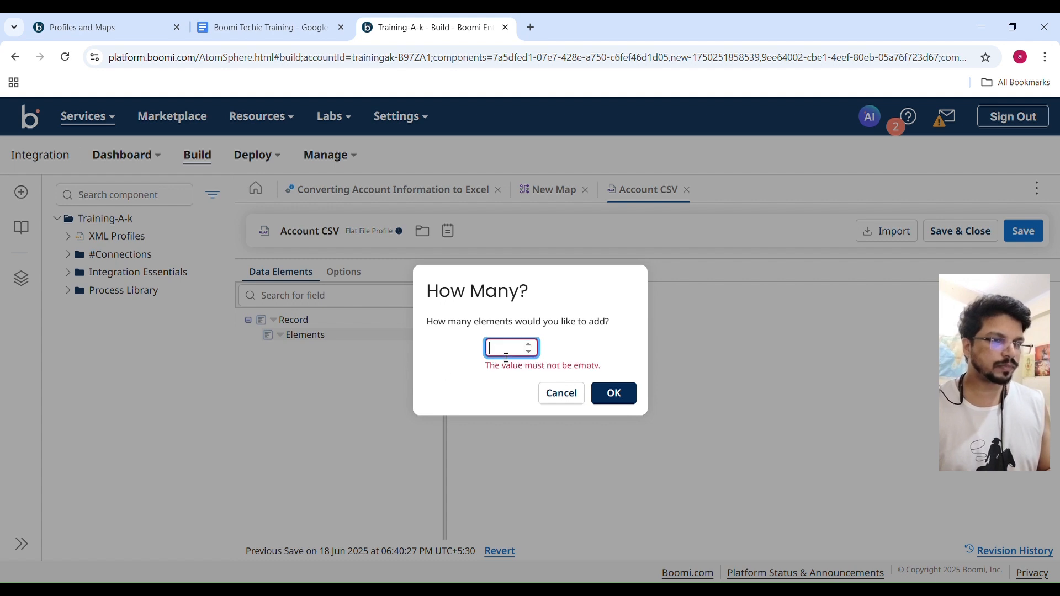
{"action": "type", "text": "8"}
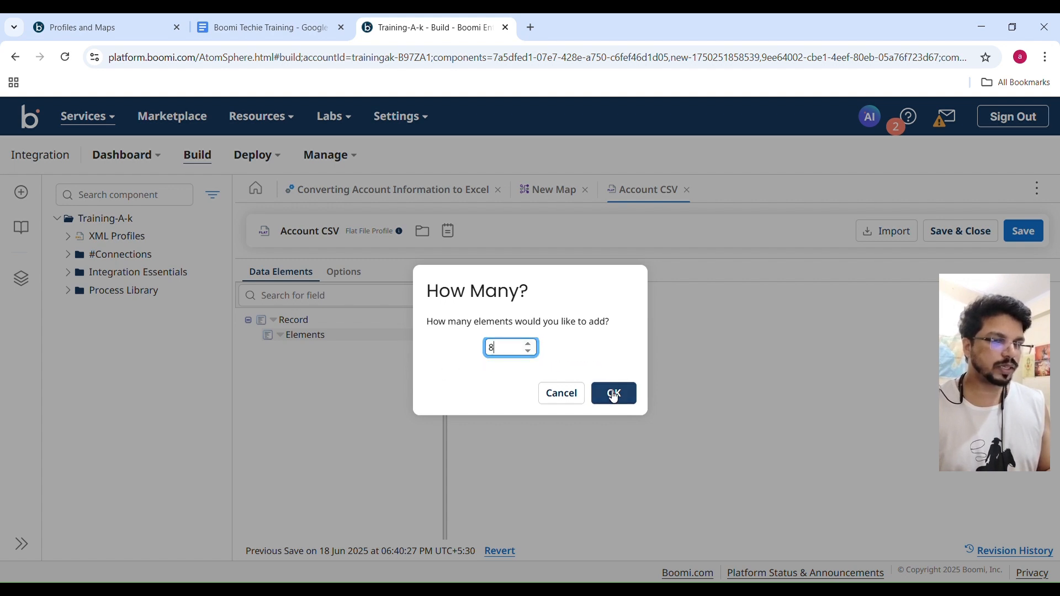
{"action": "left_click", "coordinate": [613, 393]}
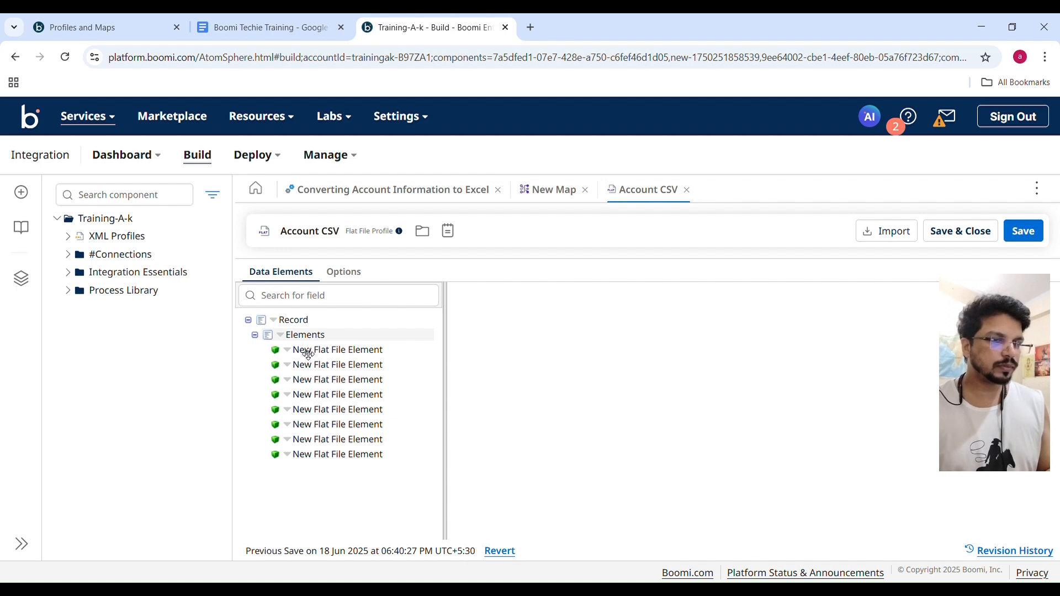
Name the first flat file element AccountID and save the profile.
{"action": "left_click", "coordinate": [322, 357]}
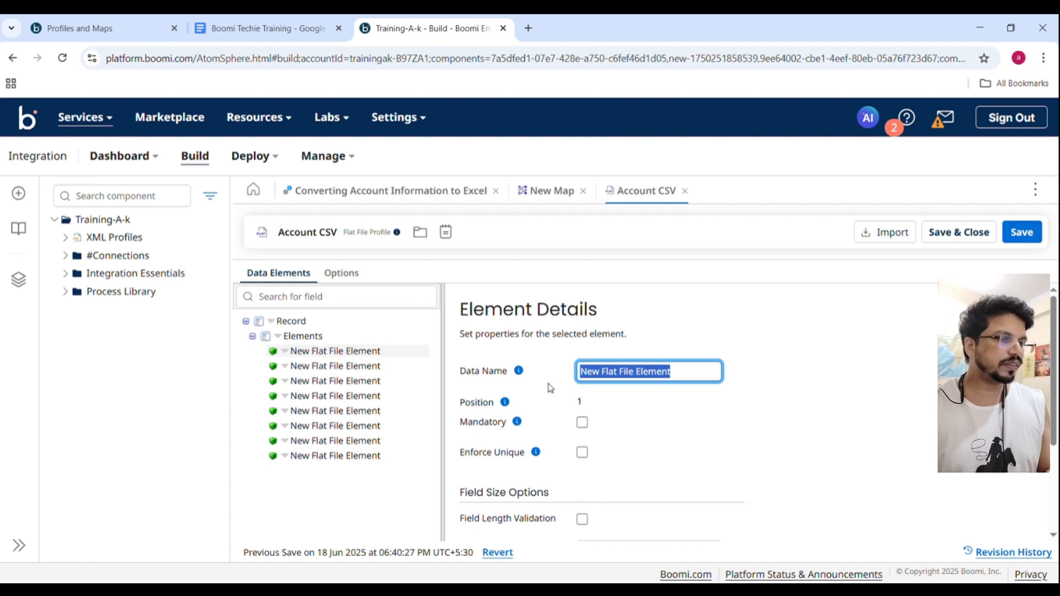
{"action": "type", "text": "AccountID"}
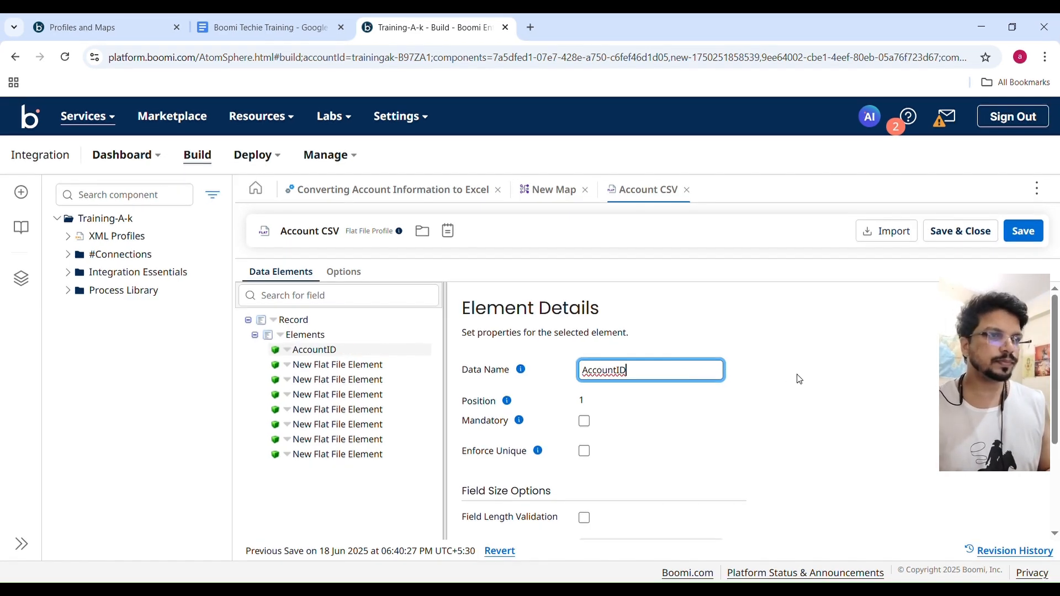
{"action": "left_click", "coordinate": [1030, 239]}
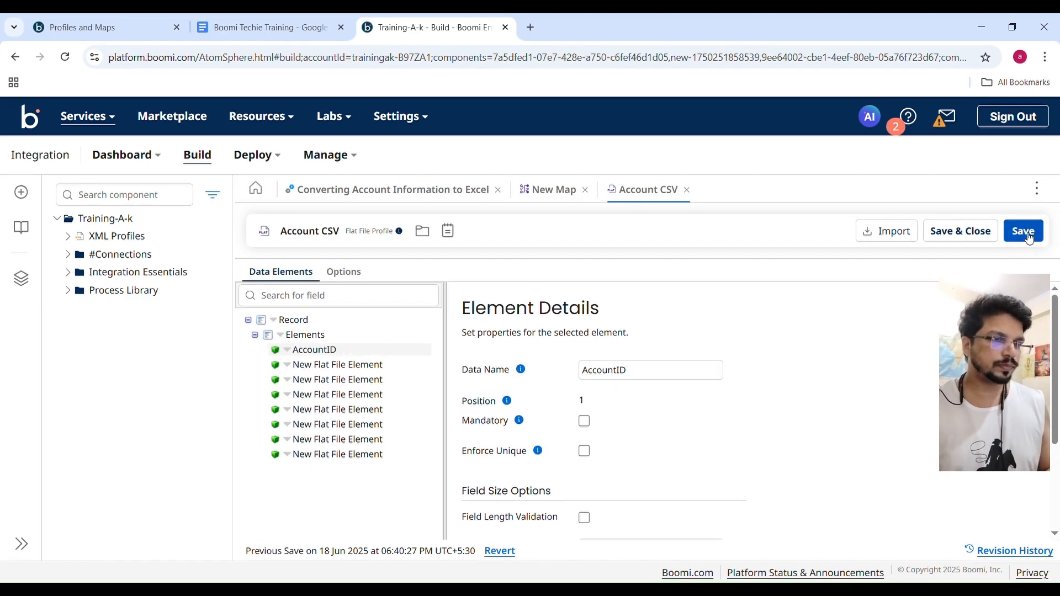
Name the second flat file element AccountName and the third one Address1.
{"action": "left_click", "coordinate": [335, 369]}
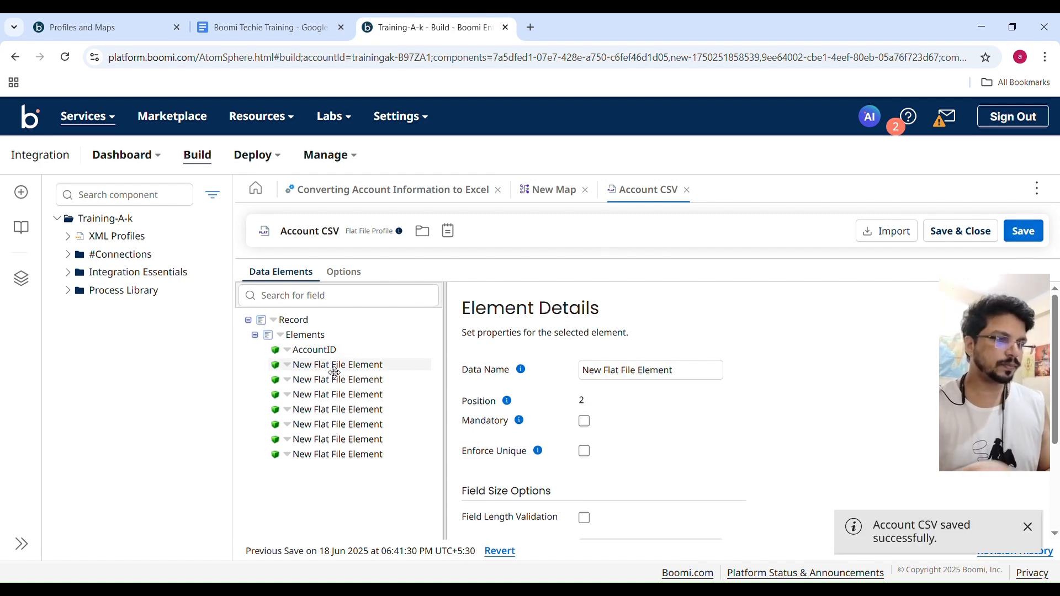
{"action": "key", "text": "Tab"}
{"action": "type", "text": "AccountName"}
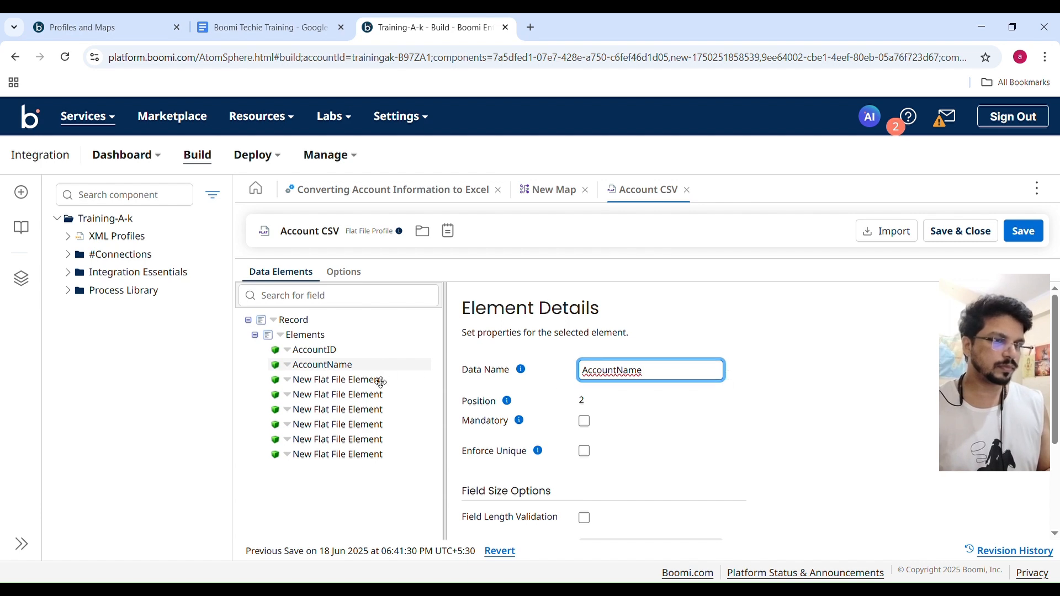
{"action": "left_click", "coordinate": [331, 385]}
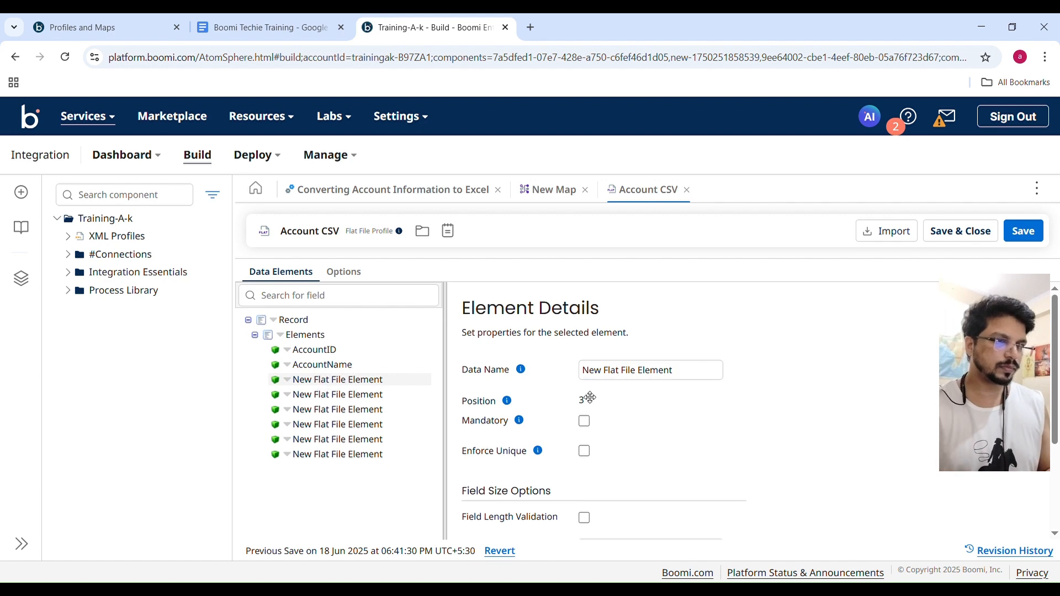
{"action": "left_click", "coordinate": [689, 379]}
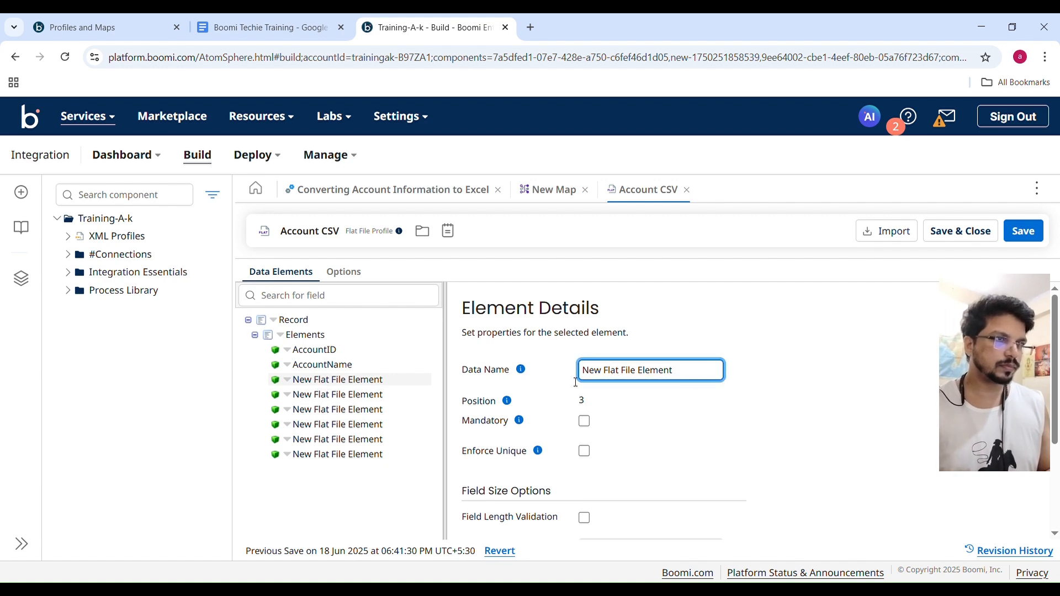
{"action": "key", "text": "ctrl+a"}
{"action": "type", "text": "Address1"}
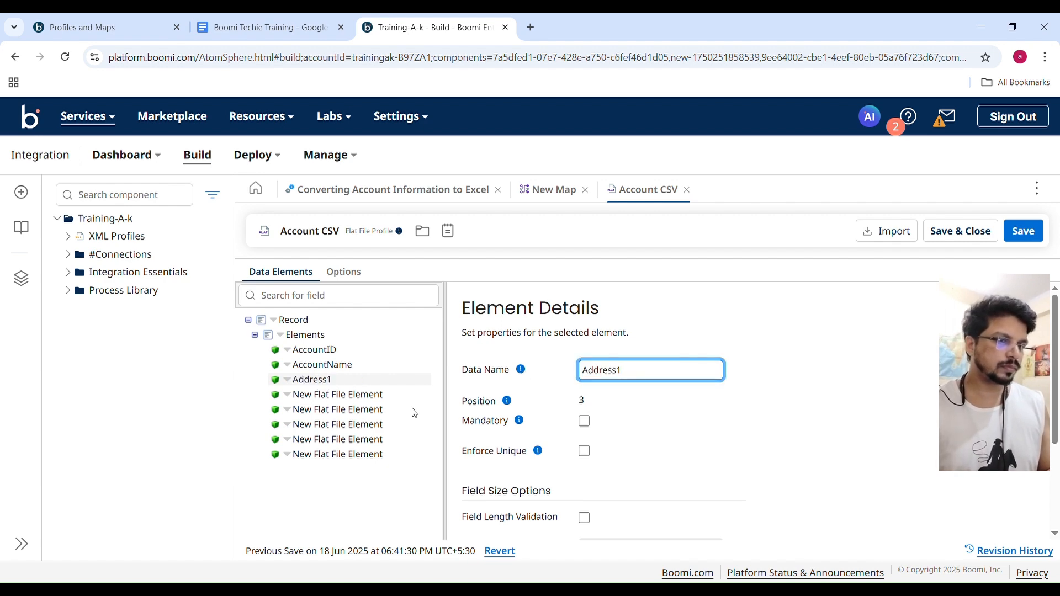
Name the fourth flat file element Address2 and the fifth City, checking the name list in the Profiles and Maps course.
{"action": "left_click", "coordinate": [358, 402]}
{"action": "left_click", "coordinate": [677, 372]}
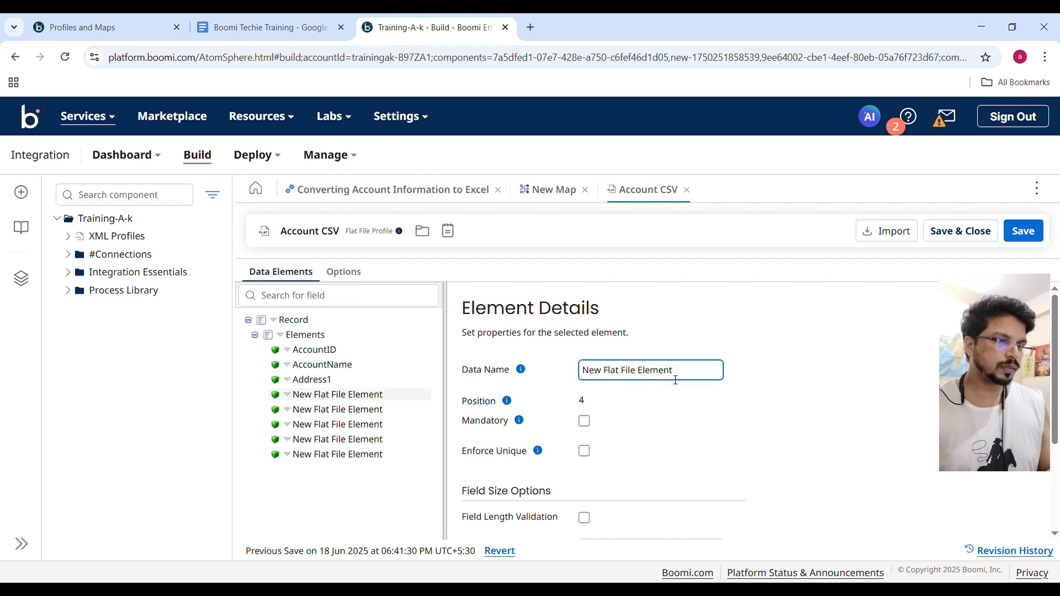
{"action": "key", "text": "ctrl+a"}
{"action": "type", "text": "Address"}
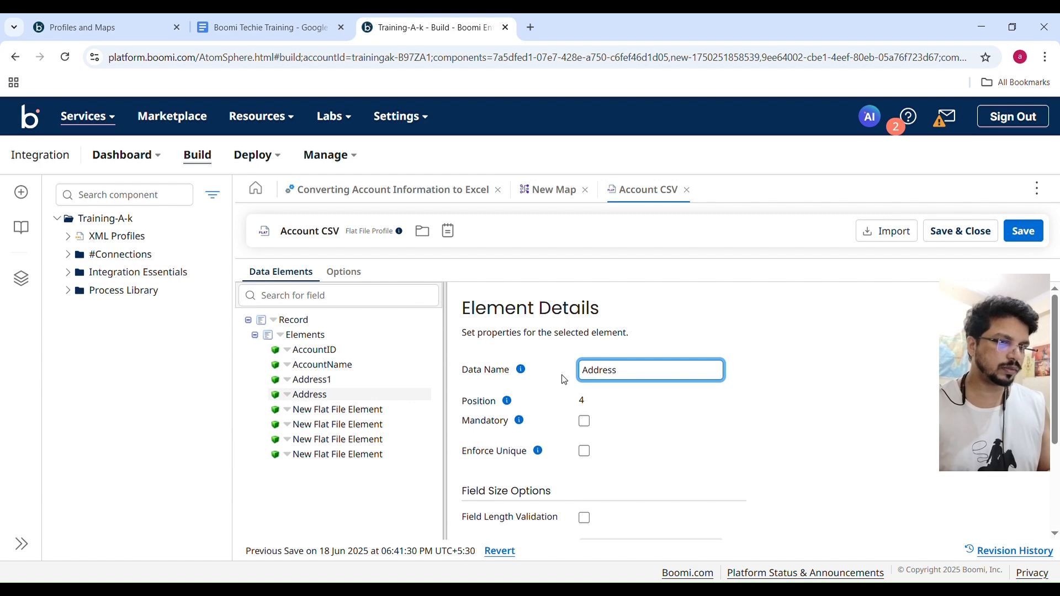
{"action": "type", "text": "2"}
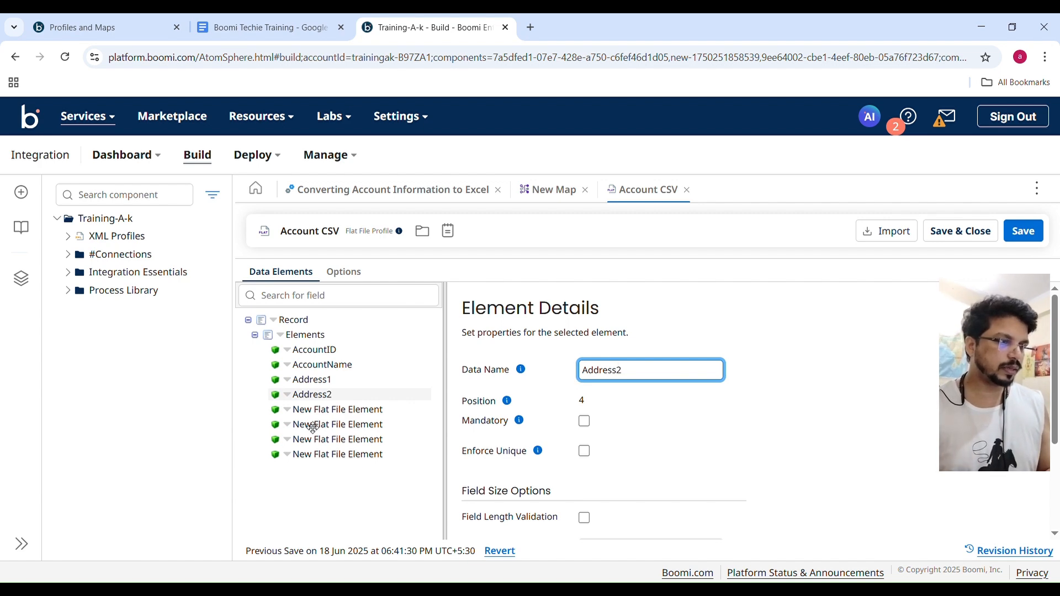
{"action": "left_click", "coordinate": [310, 410]}
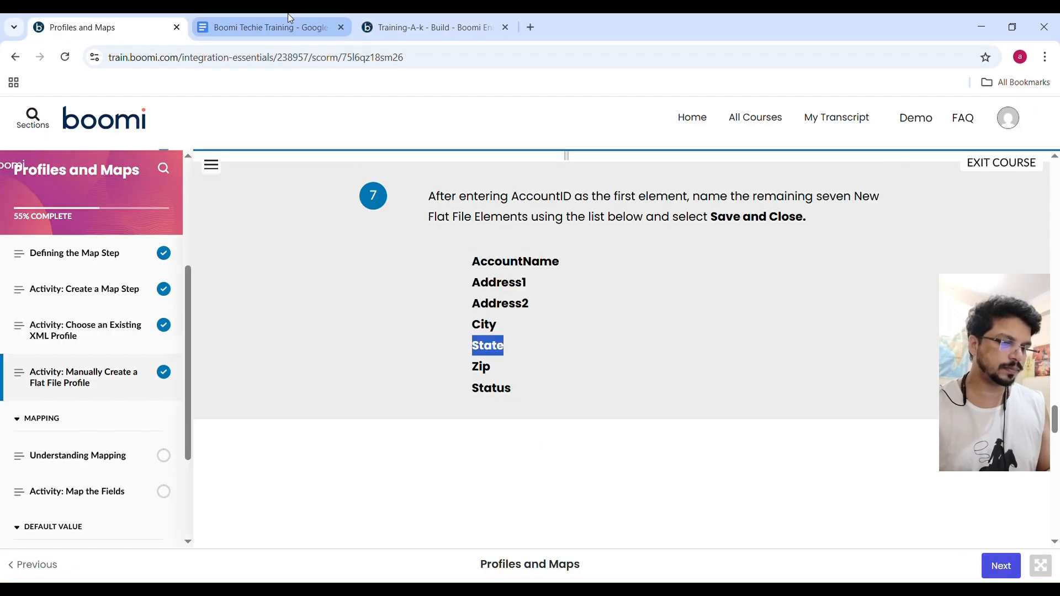
{"action": "left_click", "coordinate": [429, 38]}
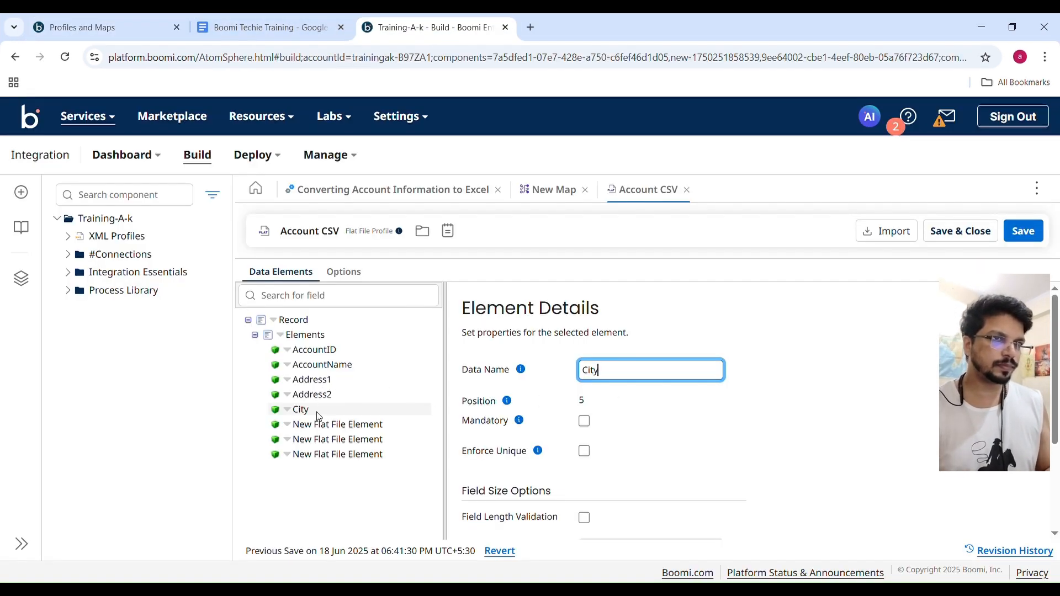
Name the sixth flat file element State and the seventh one Zip in the Account CSV profile.
{"action": "left_click", "coordinate": [319, 427]}
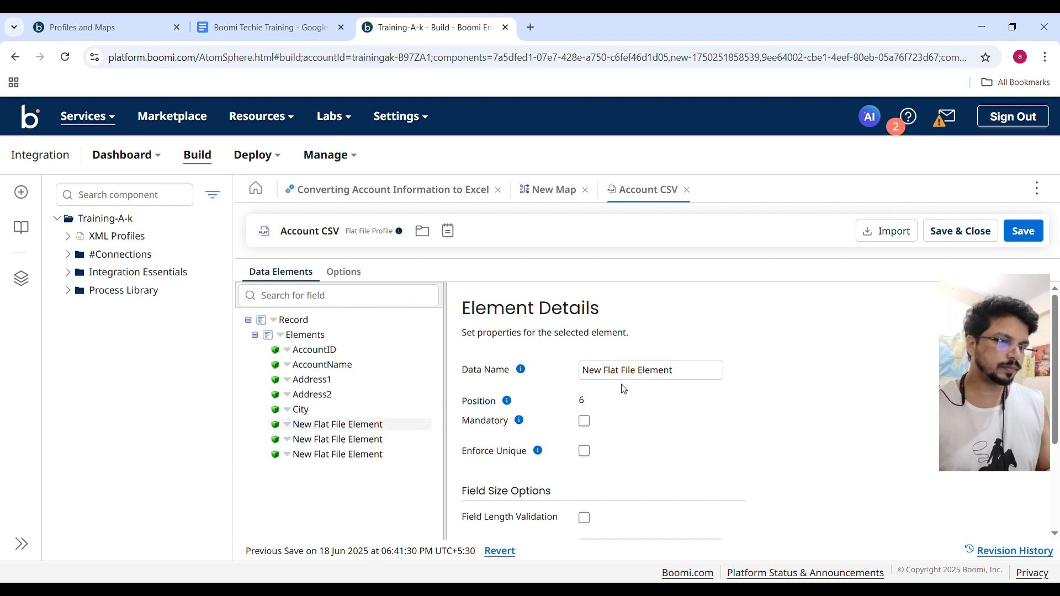
{"action": "left_click", "coordinate": [679, 371]}
{"action": "left_click_drag", "start_coordinate": [679, 372], "coordinate": [555, 378]}
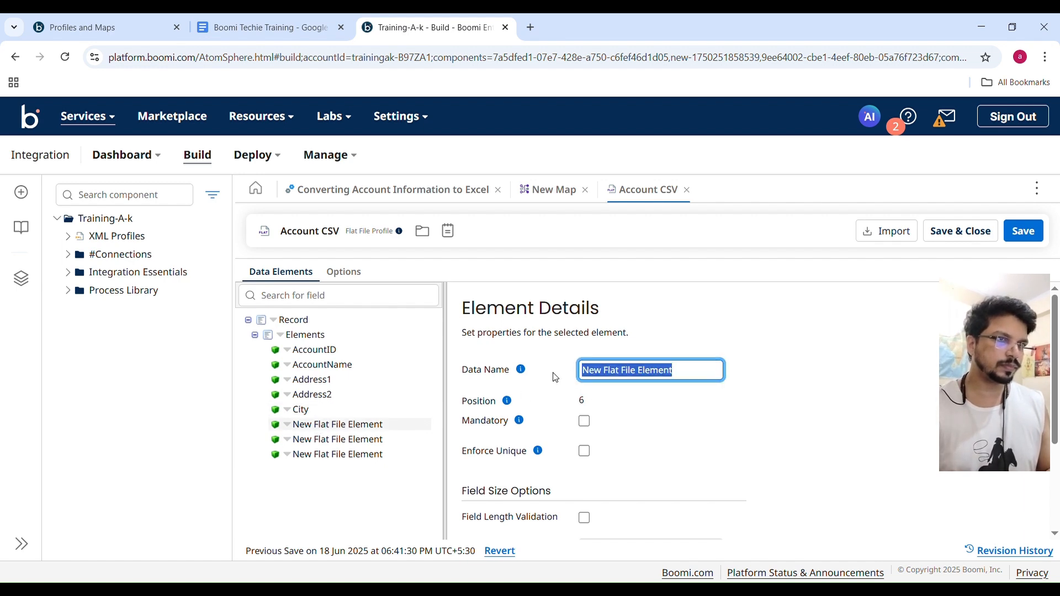
{"action": "type", "text": "State"}
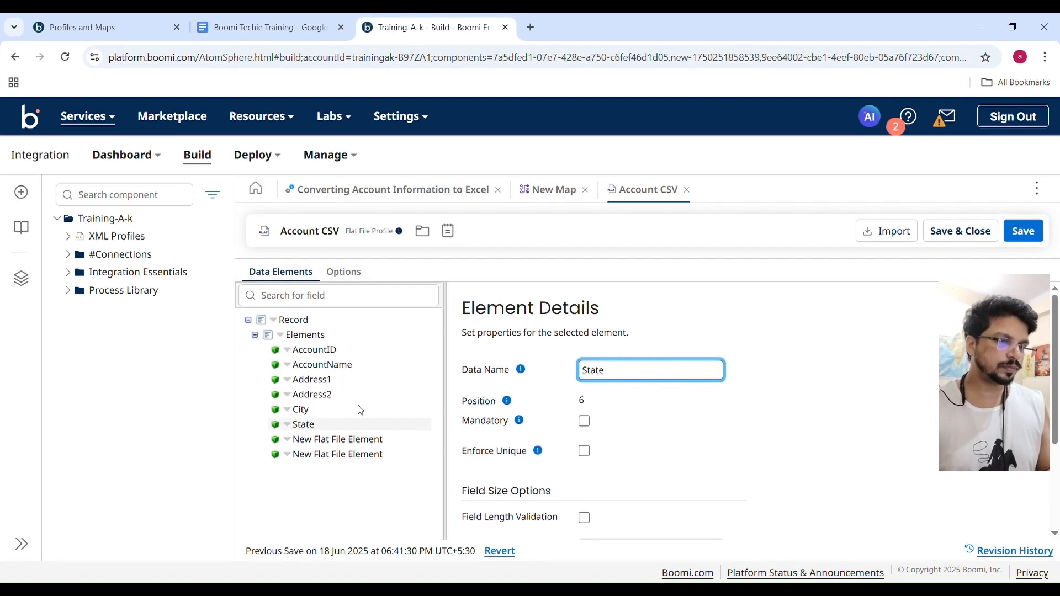
{"action": "left_click", "coordinate": [352, 440]}
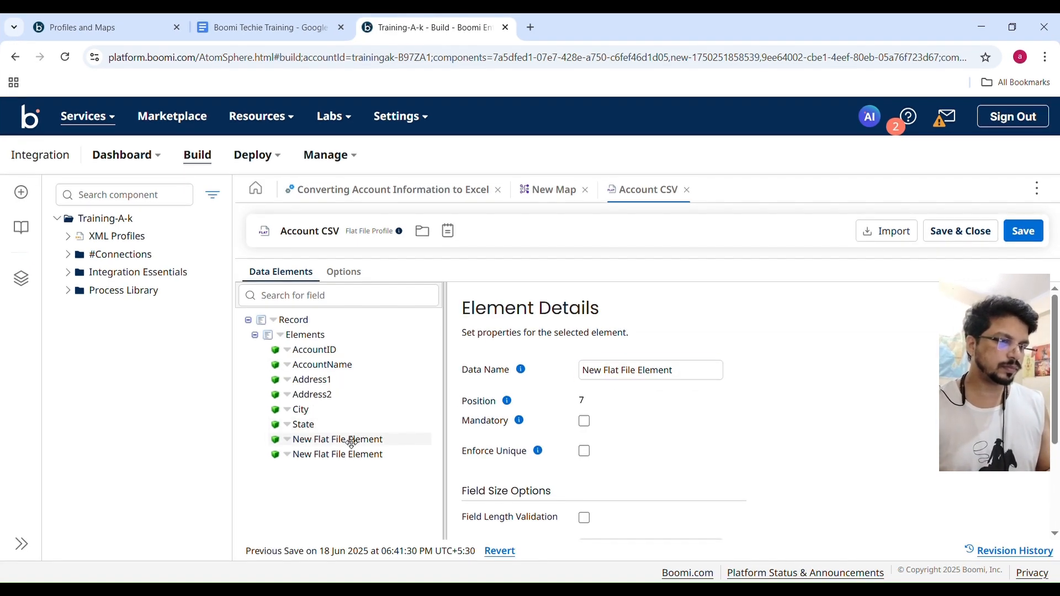
{"action": "triple_click", "coordinate": [712, 371]}
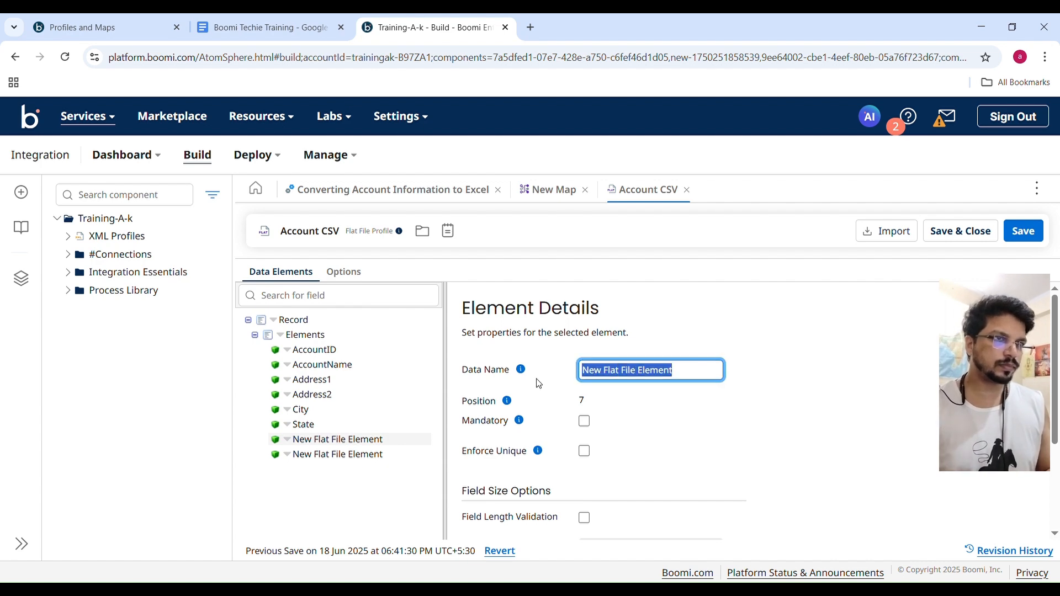
{"action": "type", "text": "Zip"}
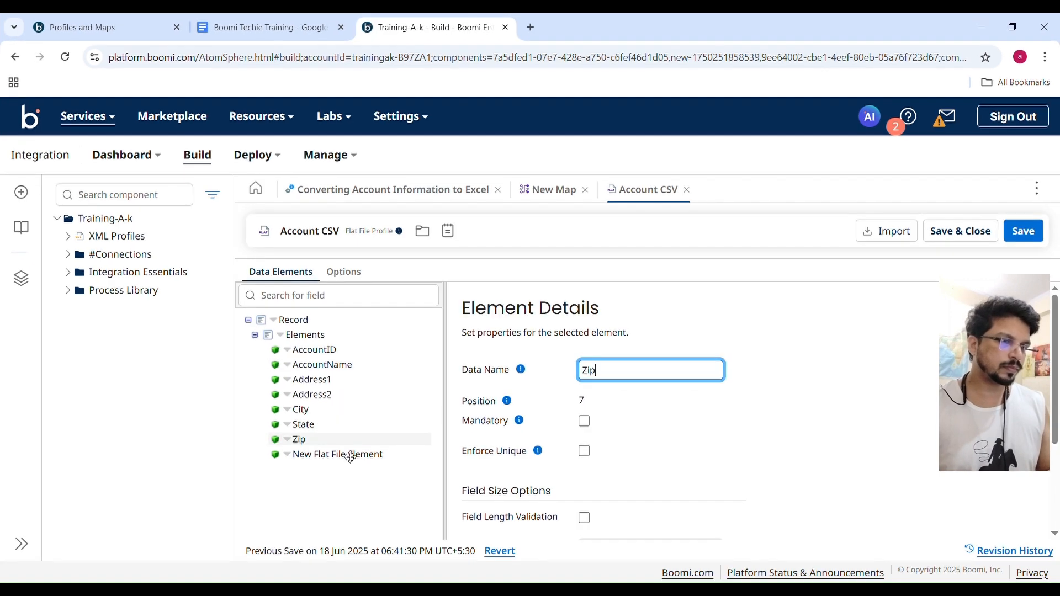
Name the eighth flat file element Status and review its element details.
{"action": "left_click", "coordinate": [352, 454]}
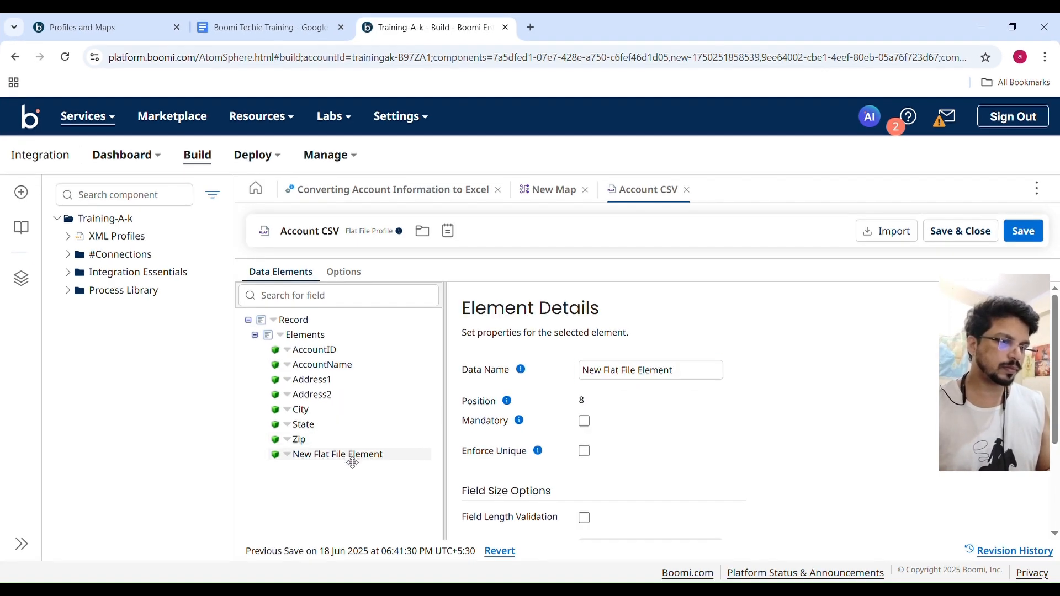
{"action": "double_click", "coordinate": [692, 377]}
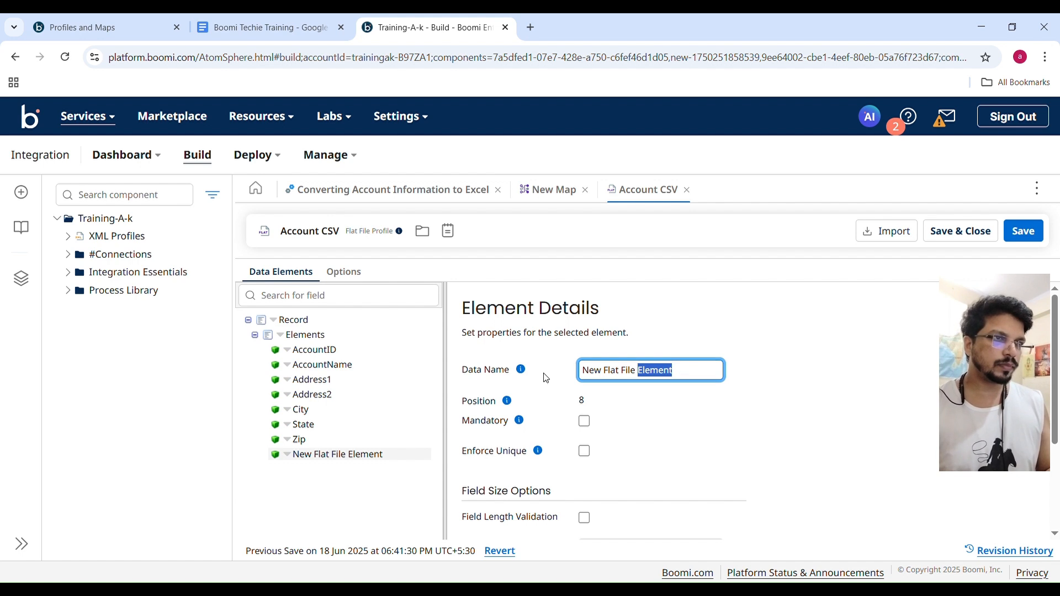
{"action": "left_click", "coordinate": [688, 370]}
{"action": "double_click", "coordinate": [687, 371]}
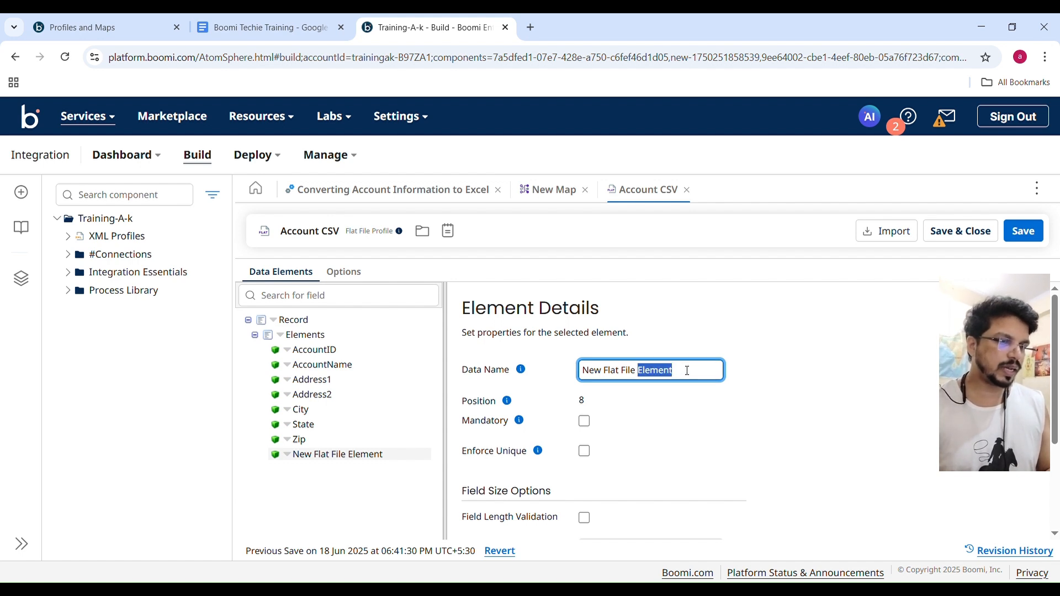
{"action": "left_click", "coordinate": [688, 371]}
{"action": "left_click_drag", "start_coordinate": [687, 377], "coordinate": [523, 379]}
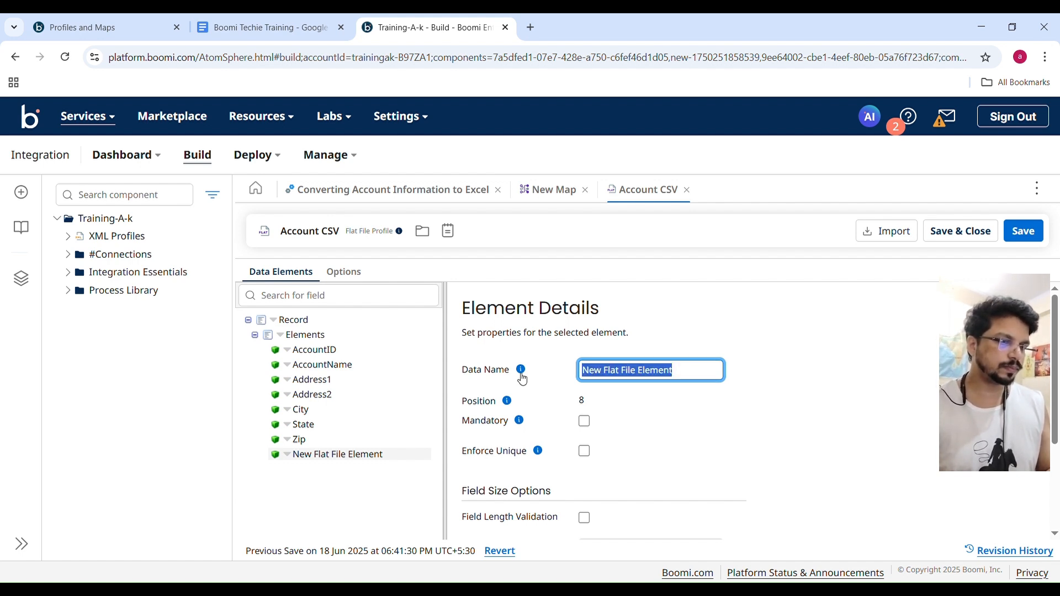
{"action": "type", "text": "Status"}
{"action": "left_click", "coordinate": [802, 415]}
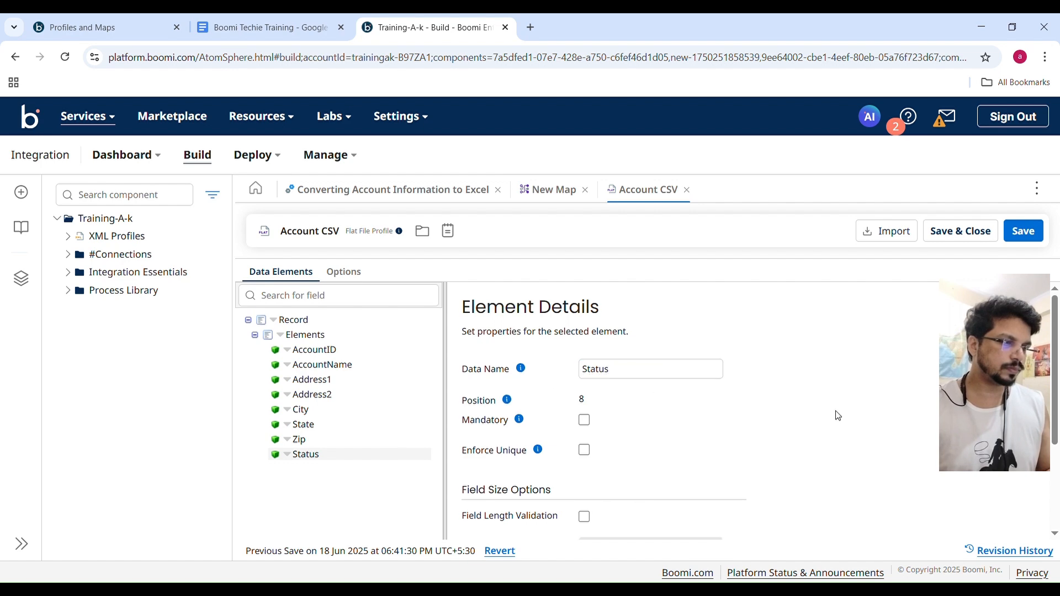
{"action": "scroll", "coordinate": [835, 414], "scroll_direction": "down", "scroll_amount": 1}
{"action": "scroll", "coordinate": [835, 415], "scroll_direction": "up", "scroll_amount": 1}
Save and close the Account CSV profile, and confirm it as the flat file destination profile of the Account XML to CSV map.
{"action": "left_click", "coordinate": [1028, 232]}
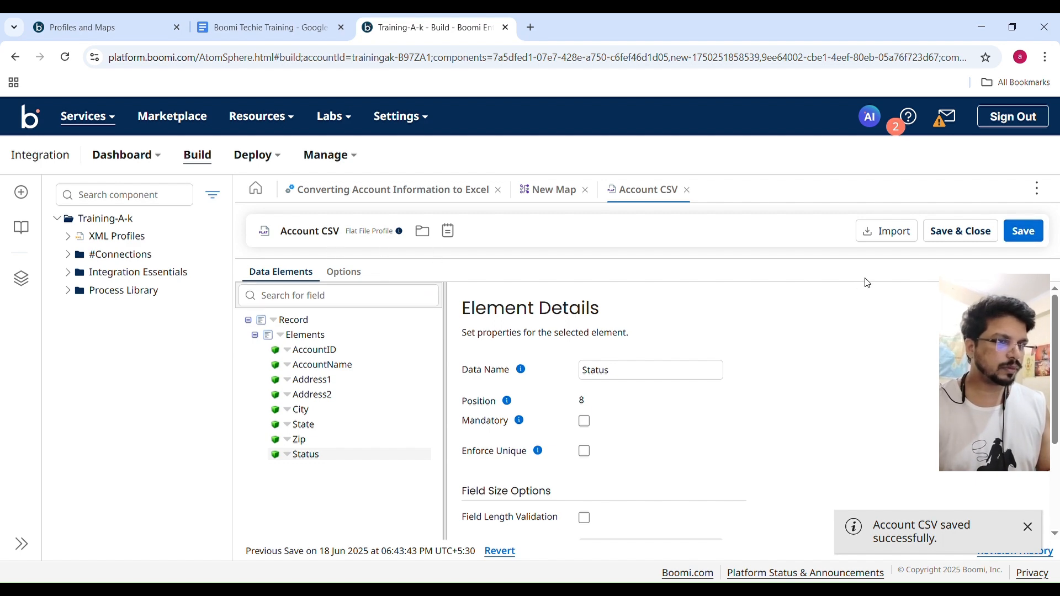
{"action": "left_click", "coordinate": [956, 234]}
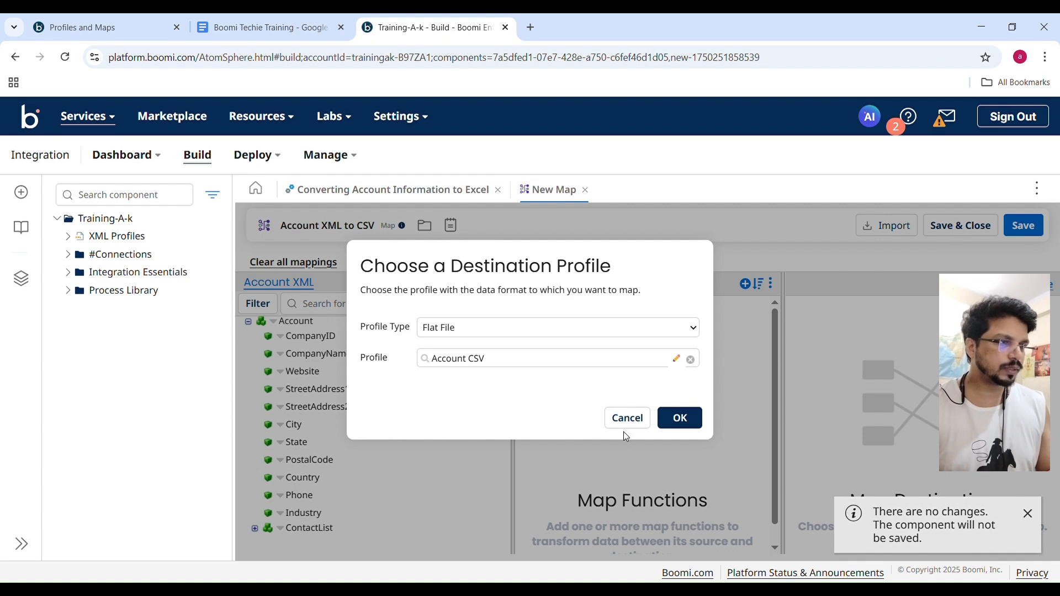
{"action": "left_click", "coordinate": [679, 419]}
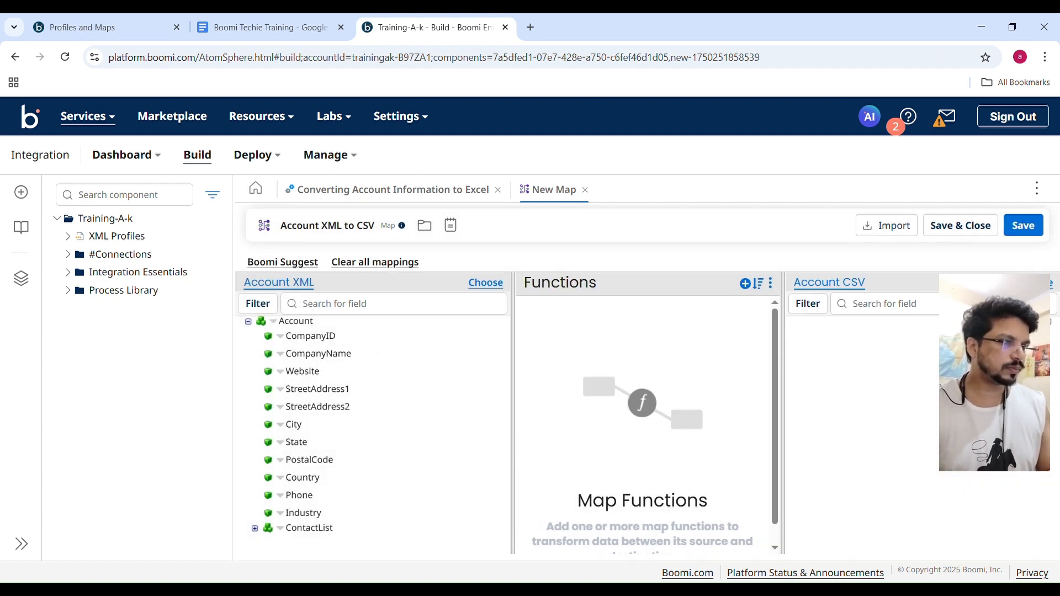
{"action": "left_click", "coordinate": [841, 298]}
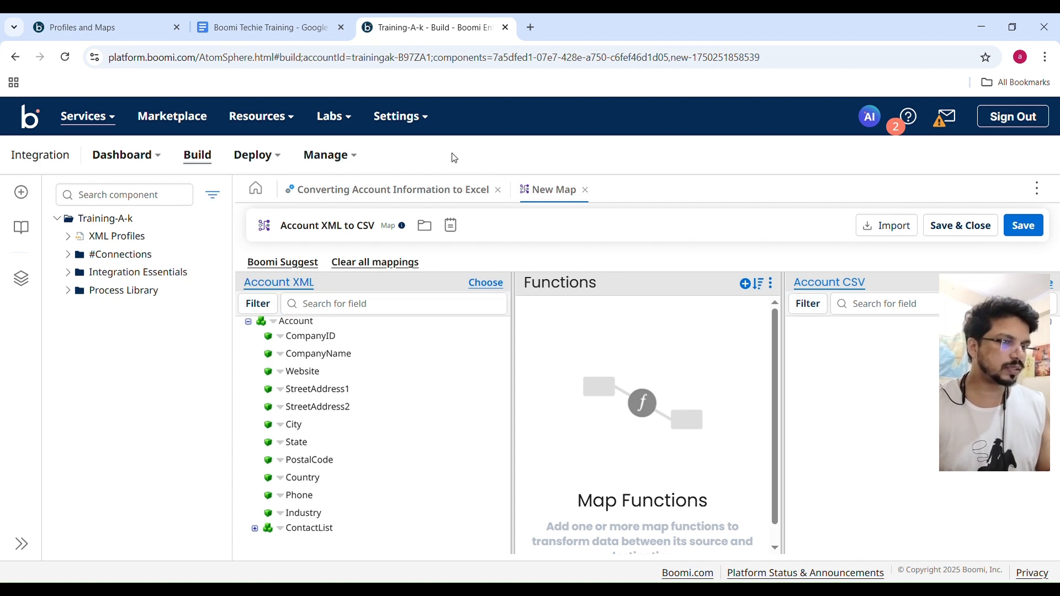
{"action": "left_click", "coordinate": [241, 22]}
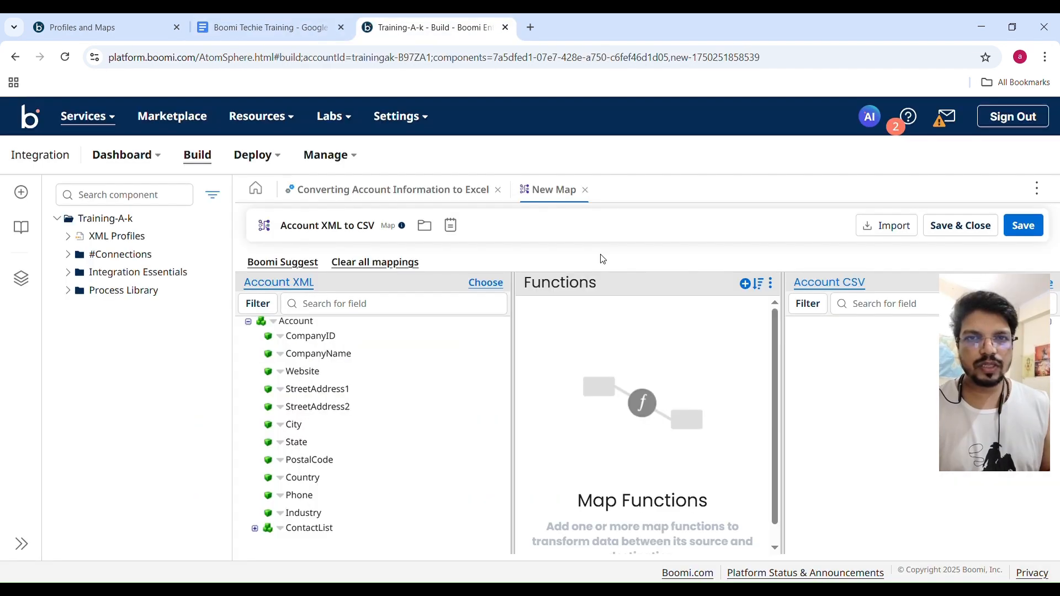